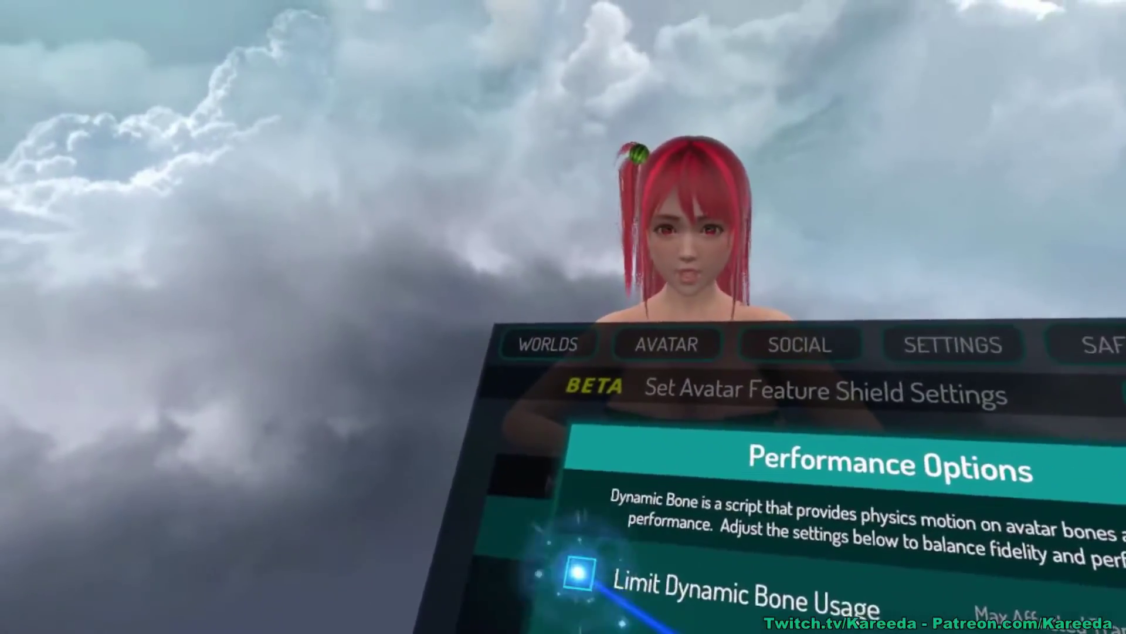
Review the documentation on toggling the Dynamic Bone limits, enlarging and closing the Performance Options screenshot.
{"action": "left_click", "coordinate": [433, 624]}
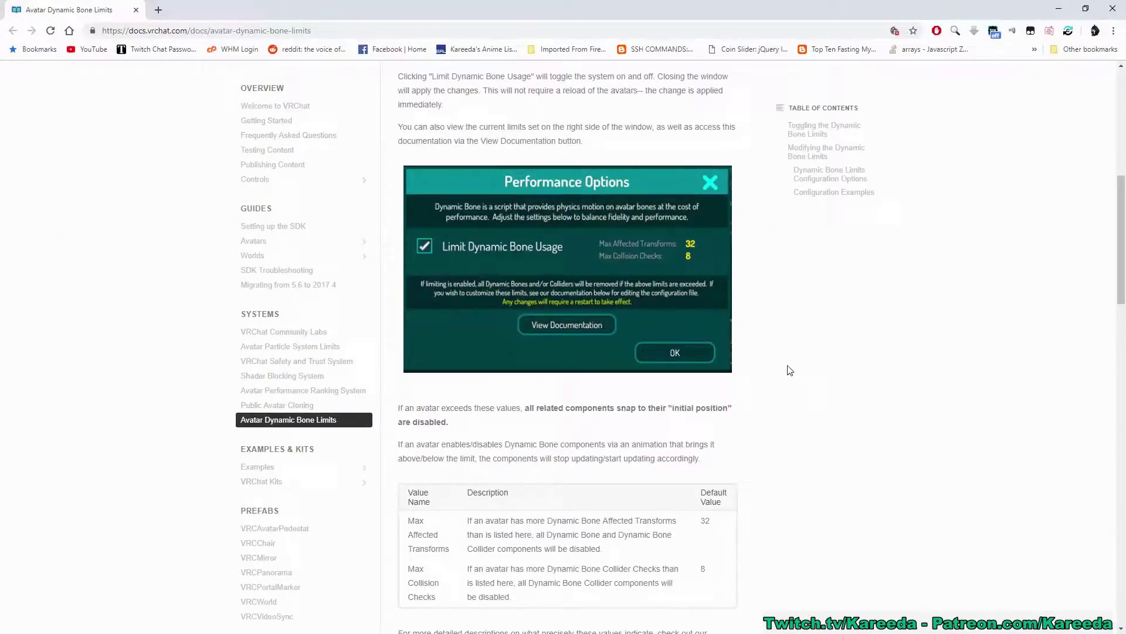
{"action": "scroll", "coordinate": [781, 372], "scroll_direction": "up", "scroll_amount": 5}
{"action": "scroll", "coordinate": [774, 371], "scroll_direction": "up", "scroll_amount": 3}
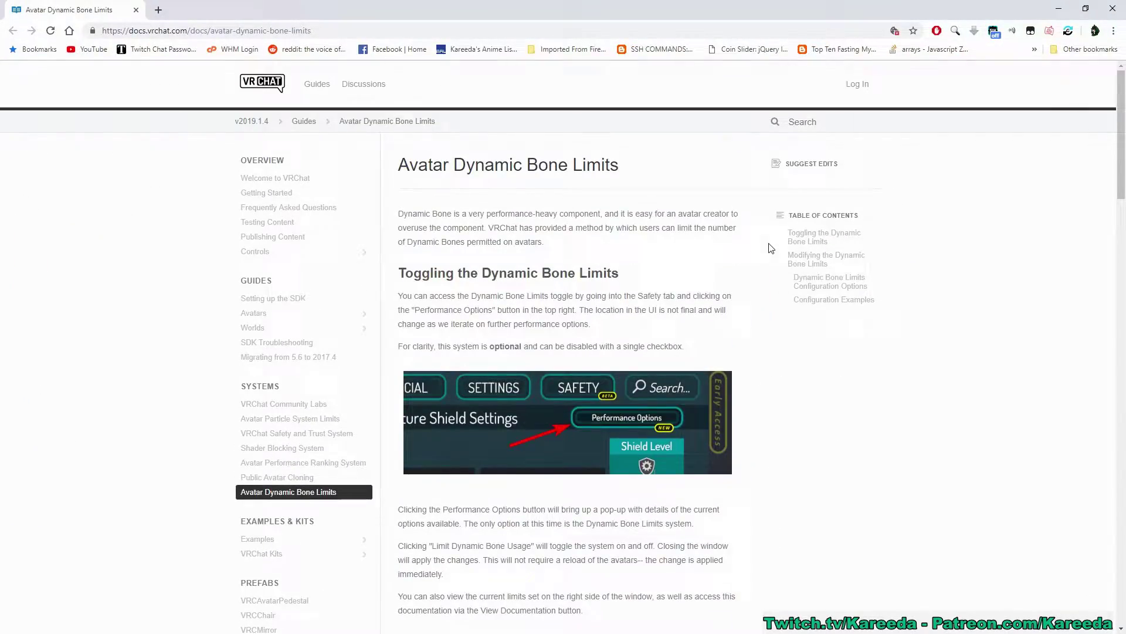
{"action": "scroll", "coordinate": [621, 190], "scroll_direction": "down", "scroll_amount": 3}
{"action": "scroll", "coordinate": [619, 194], "scroll_direction": "down", "scroll_amount": 2}
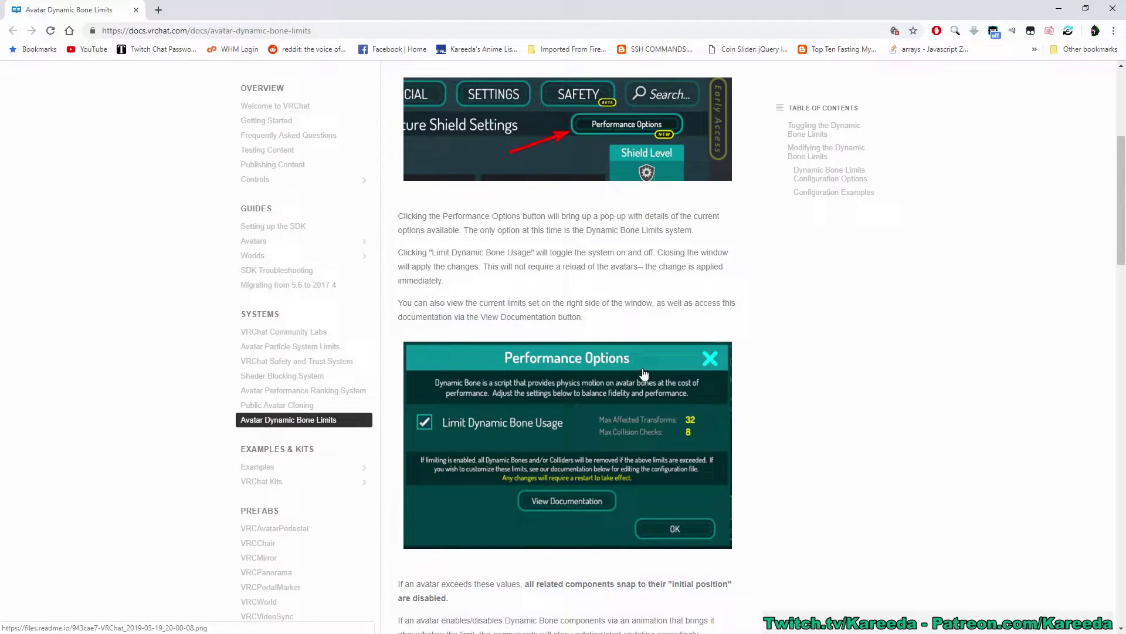
{"action": "left_click", "coordinate": [668, 376]}
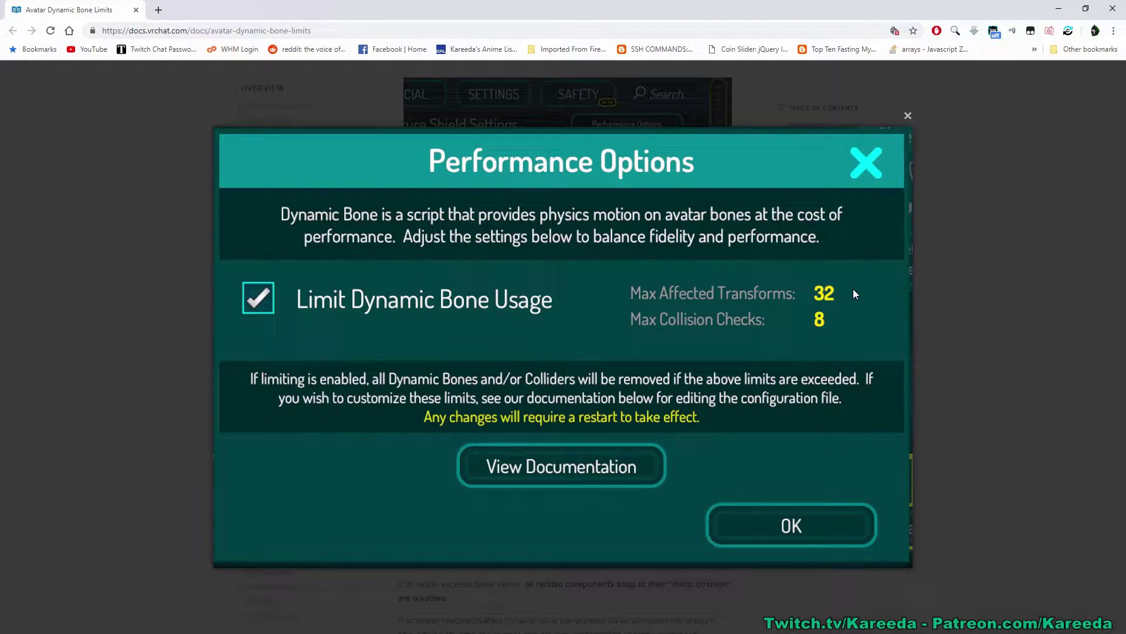
{"action": "left_click", "coordinate": [908, 115]}
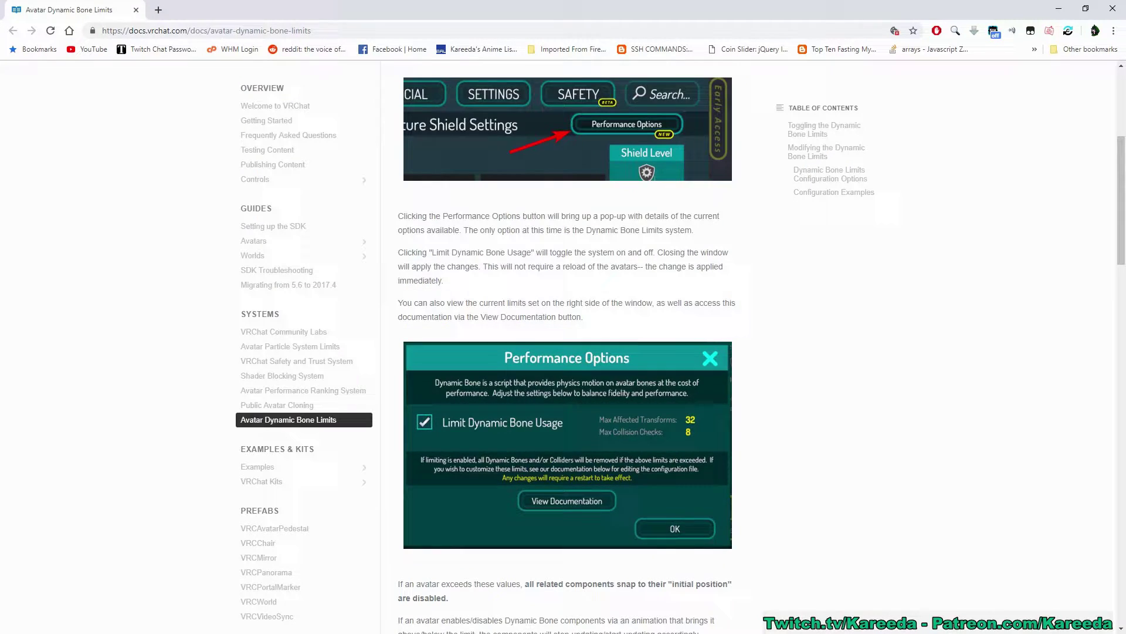
Switch to File Explorer and open the user's profile folder inside Users on the C: drive.
{"action": "key", "text": "alt+Tab"}
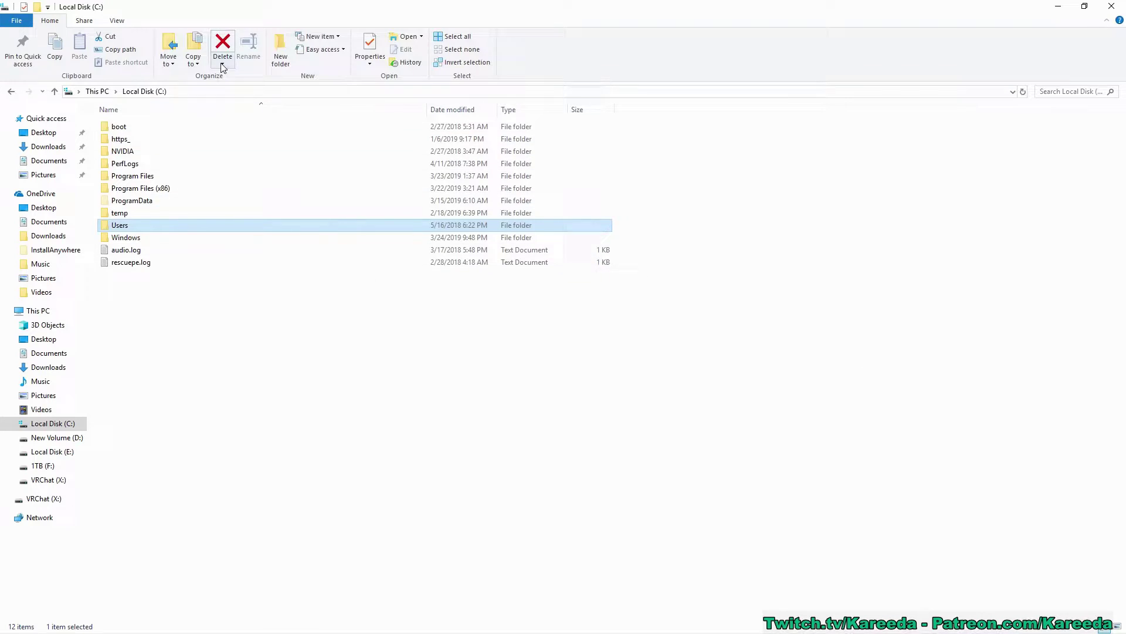
{"action": "double_click", "coordinate": [115, 229]}
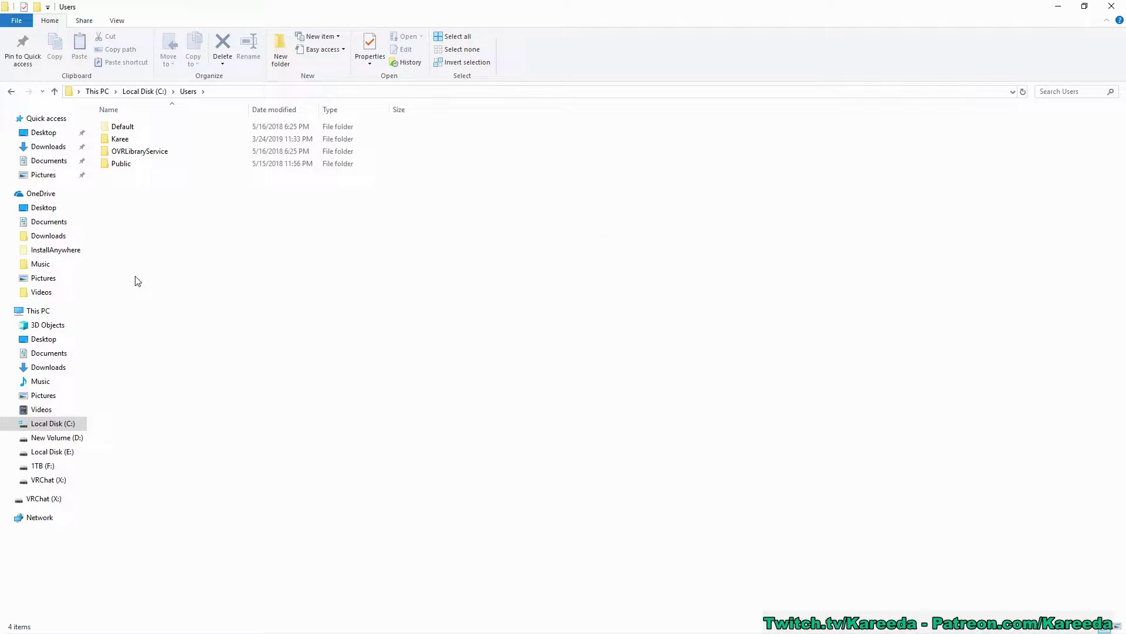
{"action": "left_click", "coordinate": [119, 141]}
{"action": "double_click", "coordinate": [119, 141]}
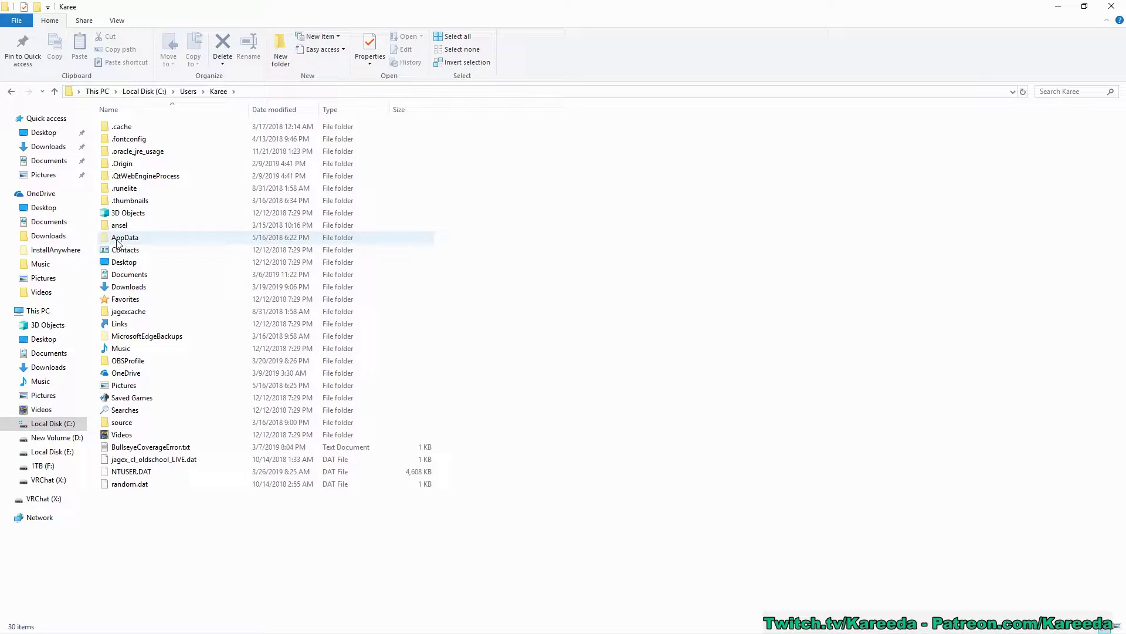
Switch the display of hidden items off and back on in the profile folder that contains AppData.
{"action": "left_click", "coordinate": [120, 240]}
{"action": "left_click", "coordinate": [610, 222]}
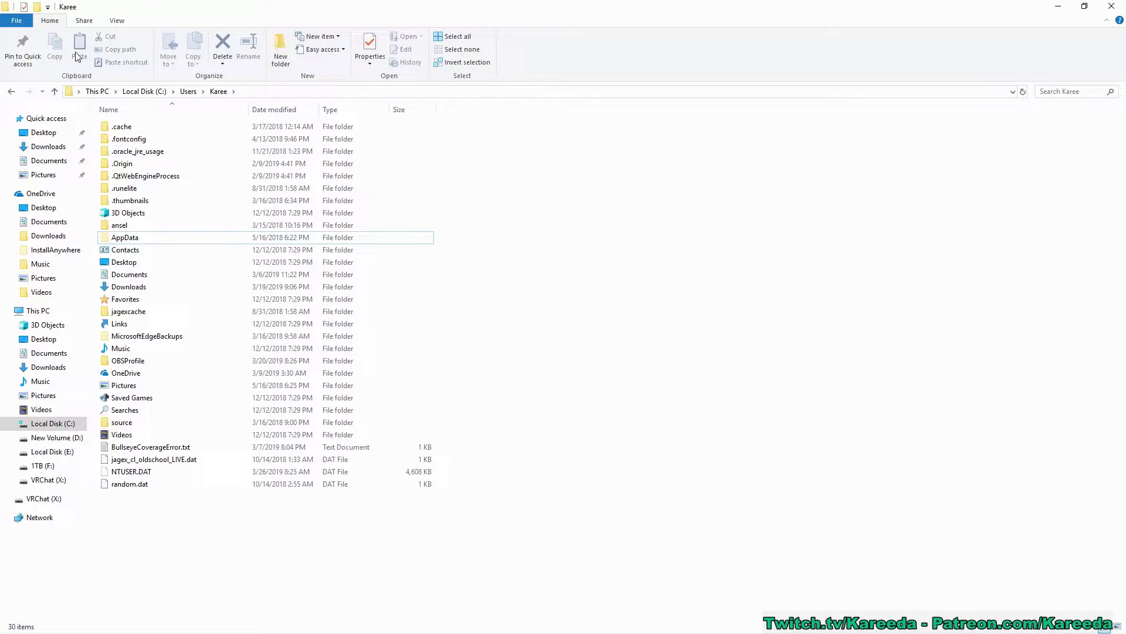
{"action": "left_click", "coordinate": [116, 21]}
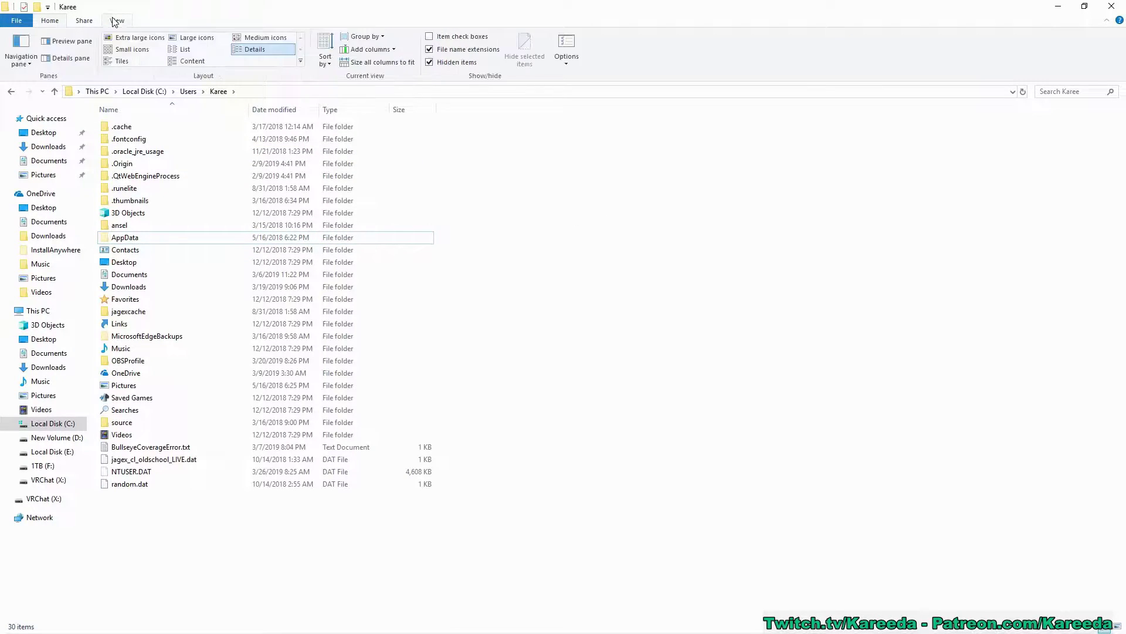
{"action": "left_click", "coordinate": [430, 63]}
{"action": "left_click", "coordinate": [430, 63]}
{"action": "left_click", "coordinate": [141, 241]}
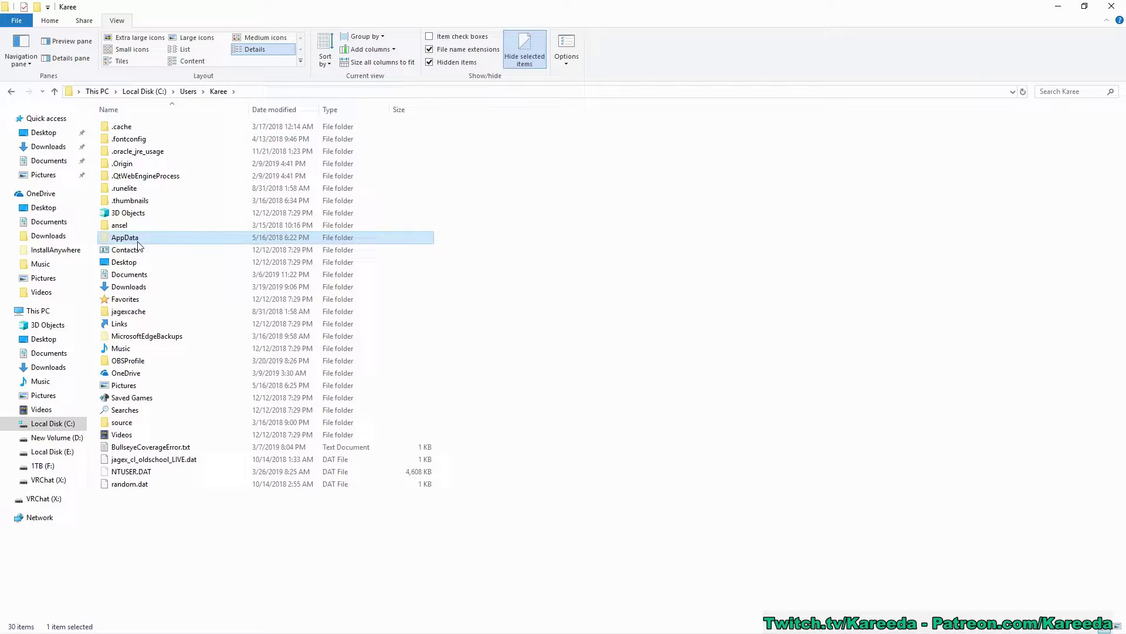
{"action": "left_click", "coordinate": [557, 202]}
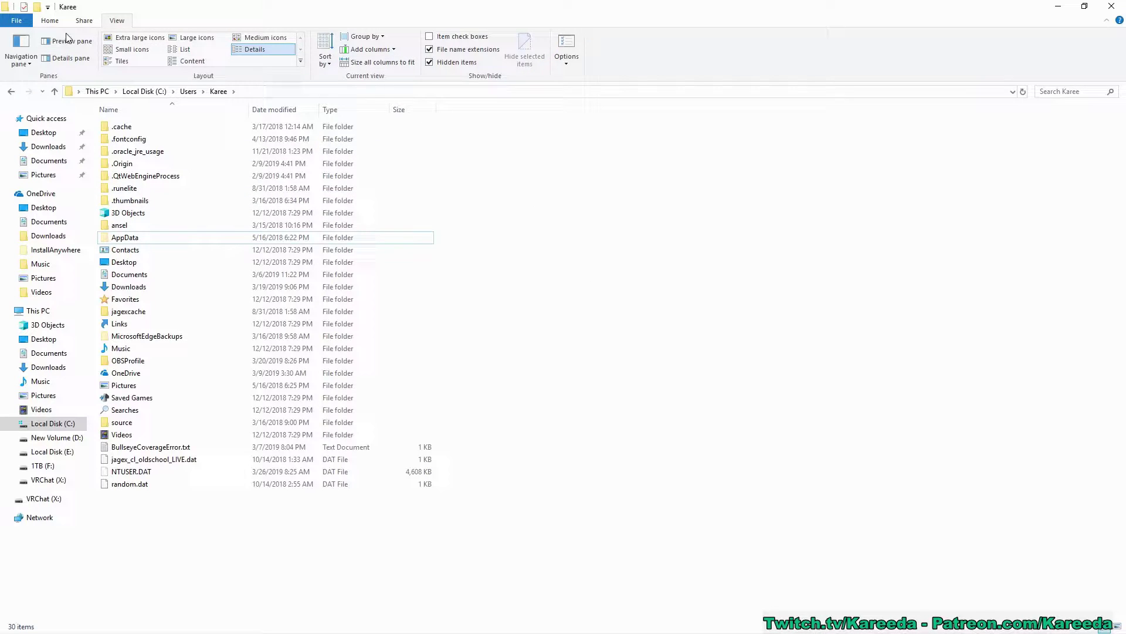
{"action": "left_click", "coordinate": [50, 20]}
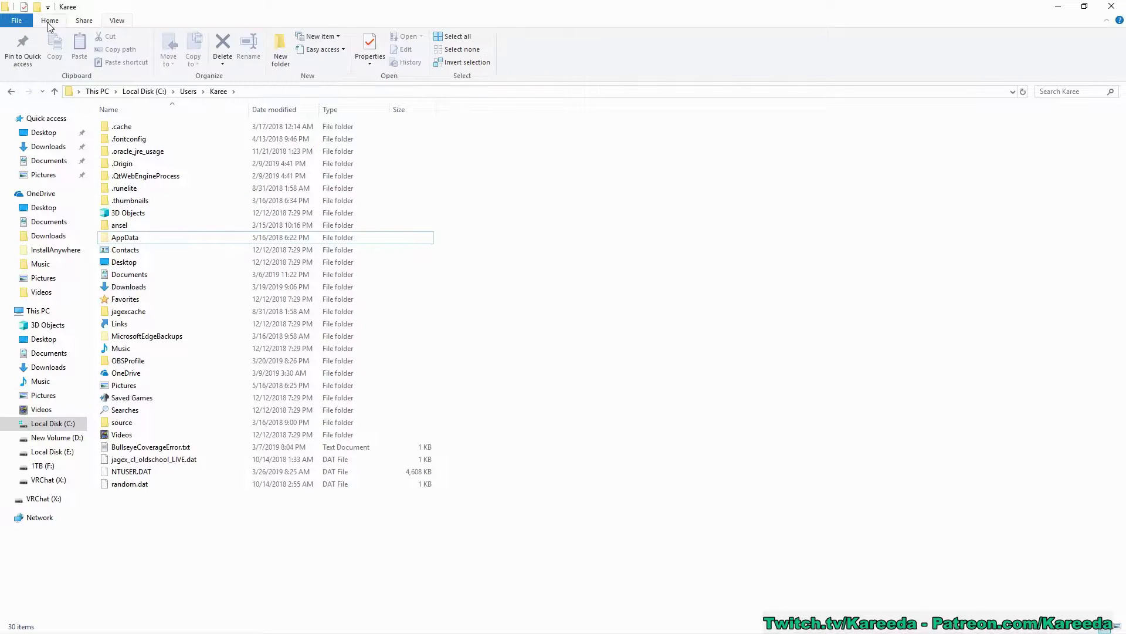
Open the inner VRChat folder at AppData\LocalLow\VRChat\VRChat.
{"action": "double_click", "coordinate": [123, 237]}
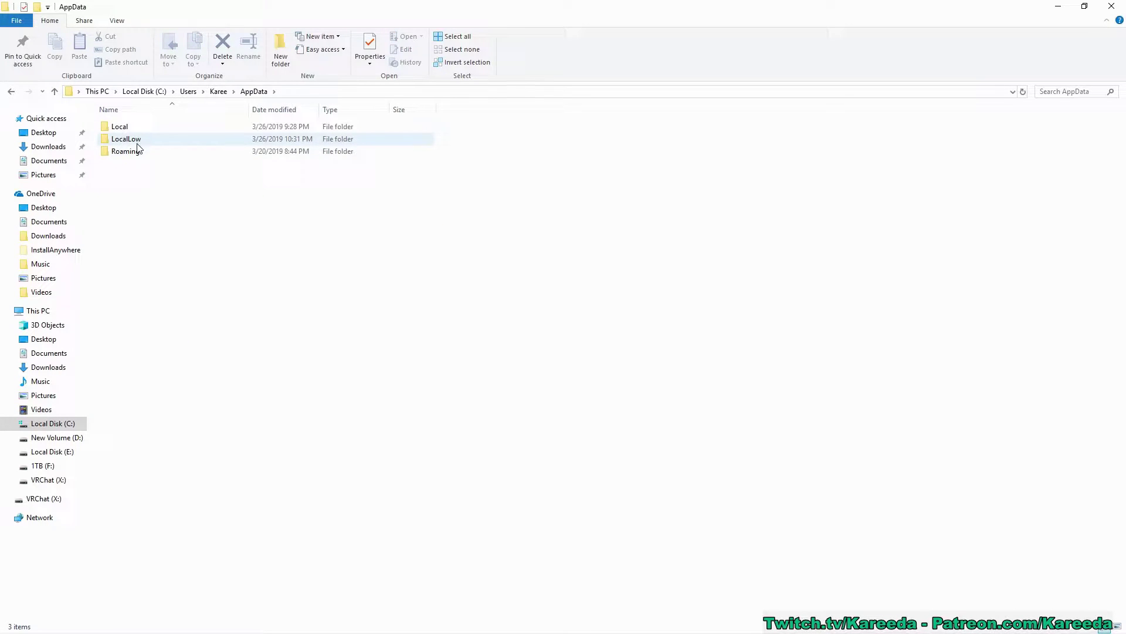
{"action": "double_click", "coordinate": [130, 140]}
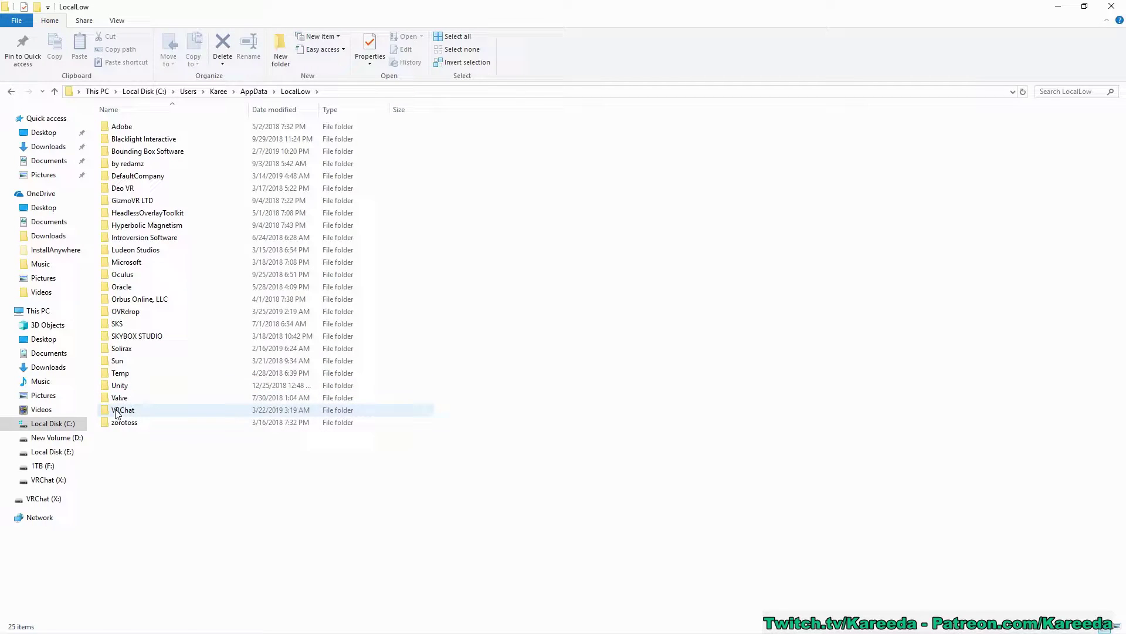
{"action": "double_click", "coordinate": [116, 410]}
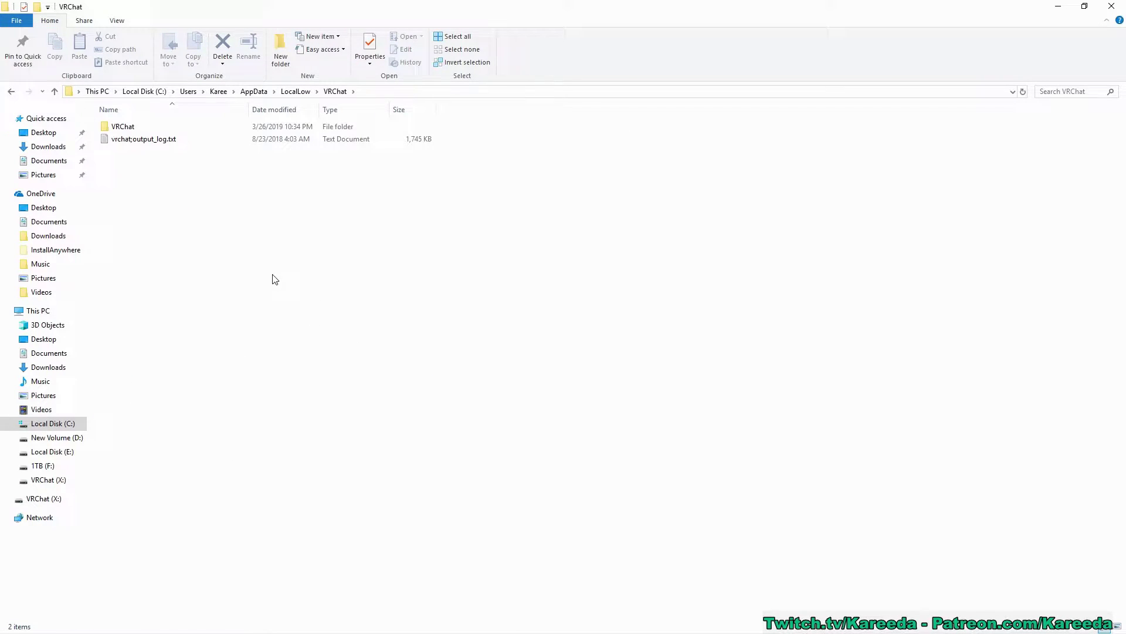
{"action": "double_click", "coordinate": [124, 127]}
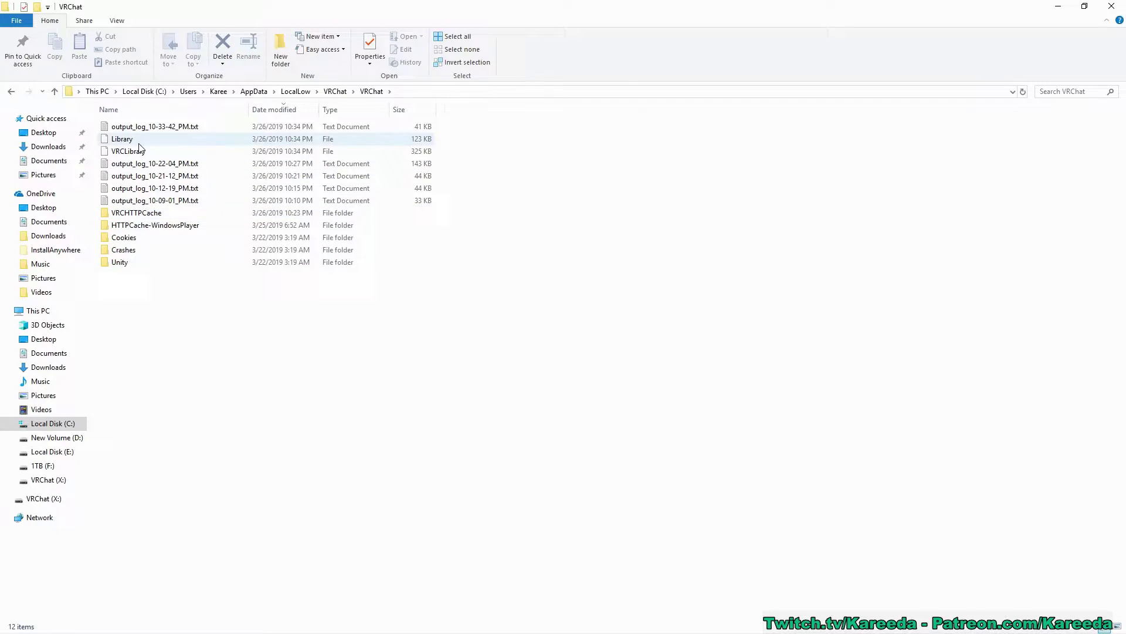
Skim the Avatar Dynamic Bone Limits page in the browser, then return to the VRChat folder.
{"action": "right_click", "coordinate": [297, 307]}
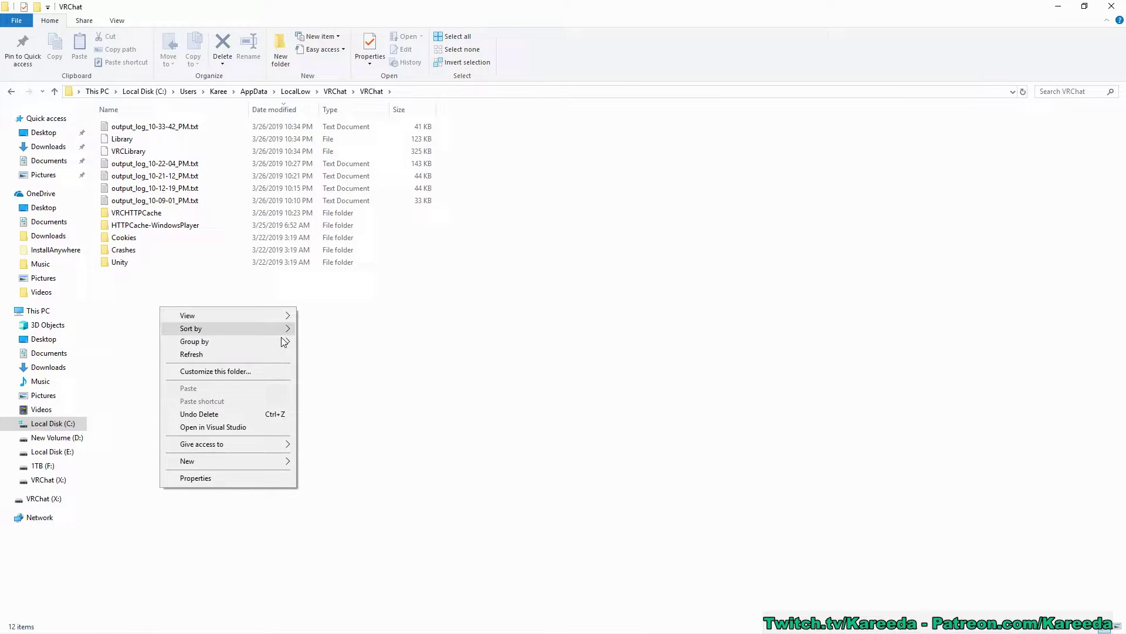
{"action": "mouse_move", "coordinate": [277, 460]}
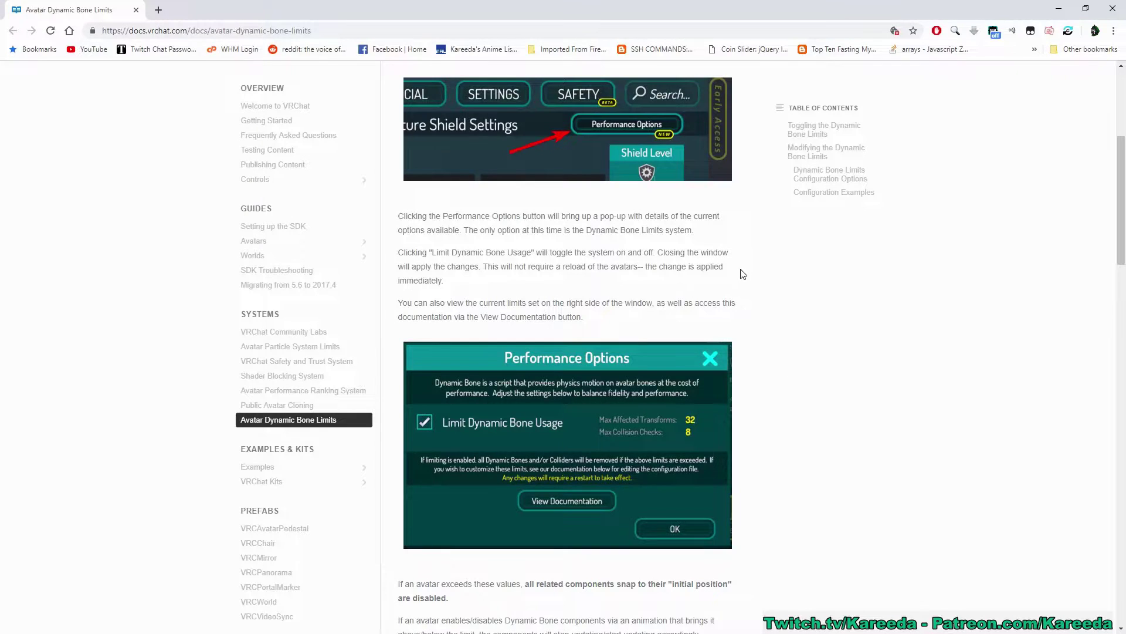
{"action": "scroll", "coordinate": [745, 293], "scroll_direction": "down", "scroll_amount": 10}
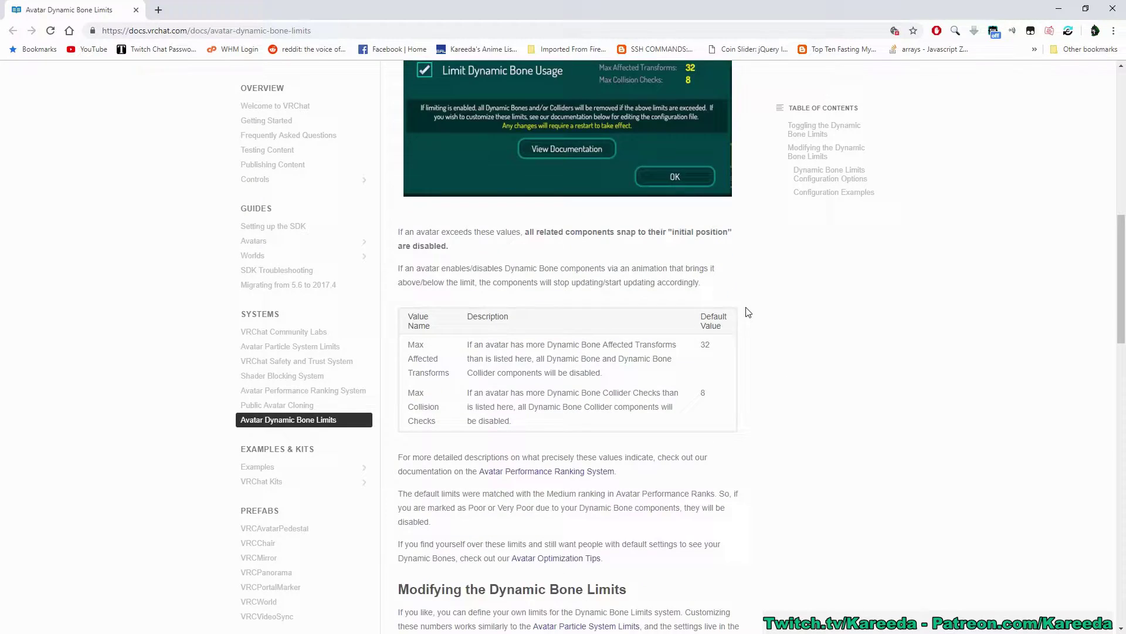
{"action": "scroll", "coordinate": [749, 330], "scroll_direction": "down", "scroll_amount": 4}
{"action": "scroll", "coordinate": [762, 329], "scroll_direction": "up", "scroll_amount": 12}
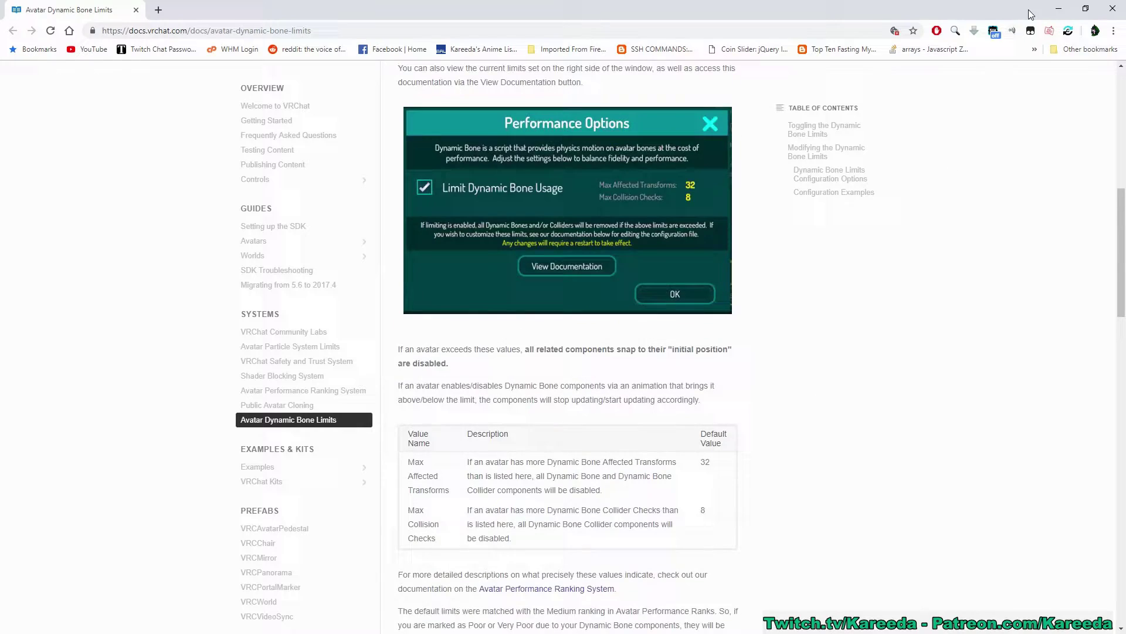
{"action": "left_click", "coordinate": [1058, 8]}
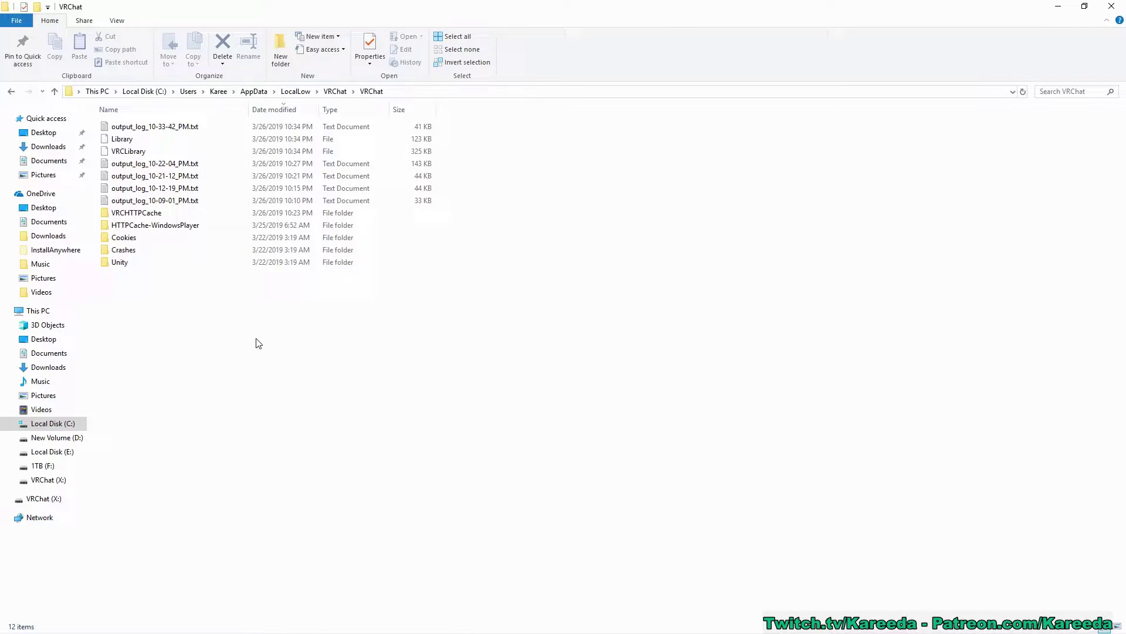
Create a new text document in the VRChat folder and name it config.json, accepting the extension change.
{"action": "right_click", "coordinate": [256, 339]}
{"action": "mouse_move", "coordinate": [202, 489]}
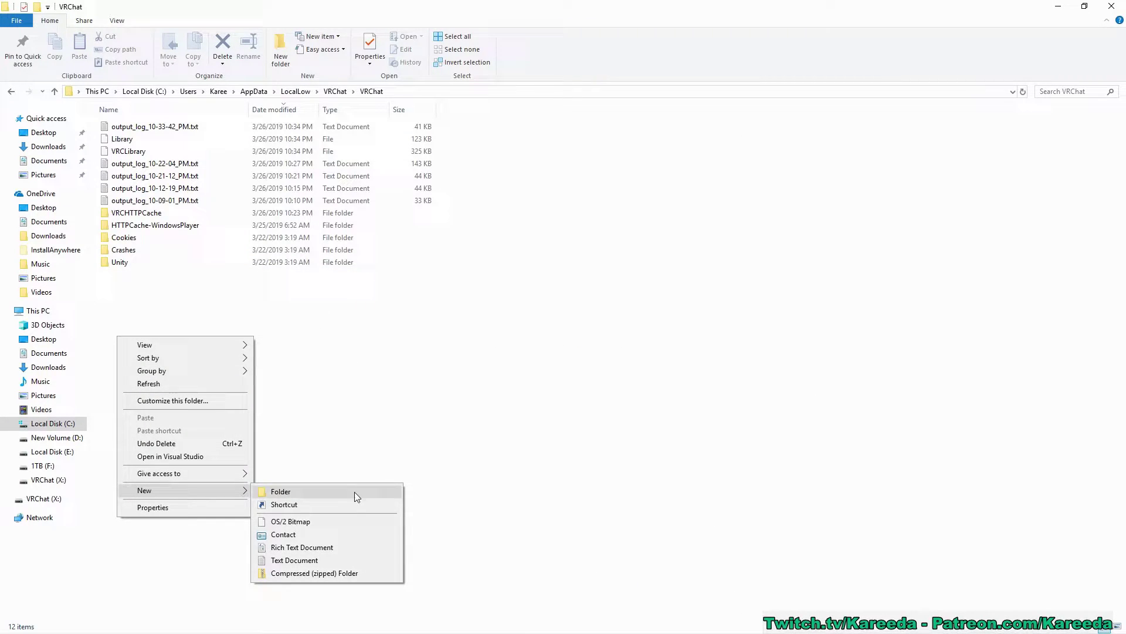
{"action": "left_click", "coordinate": [296, 560]}
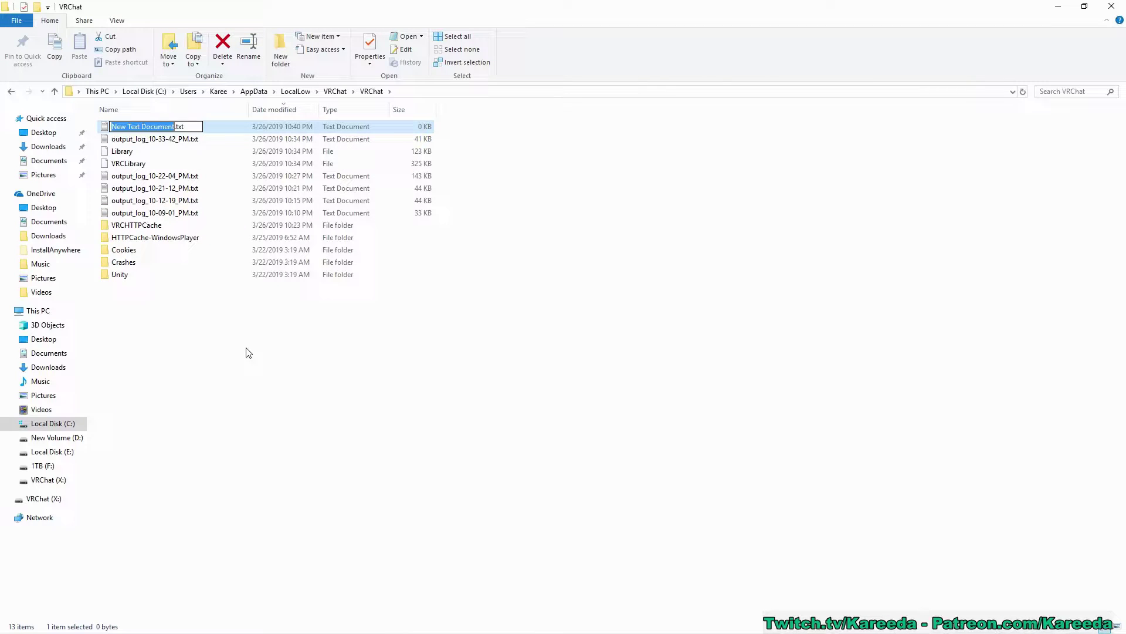
{"action": "key", "text": "BackSpace"}
{"action": "key", "text": "Delete"}
{"action": "key", "text": "Delete"}
{"action": "key", "text": "Delete"}
{"action": "key", "text": "Delete"}
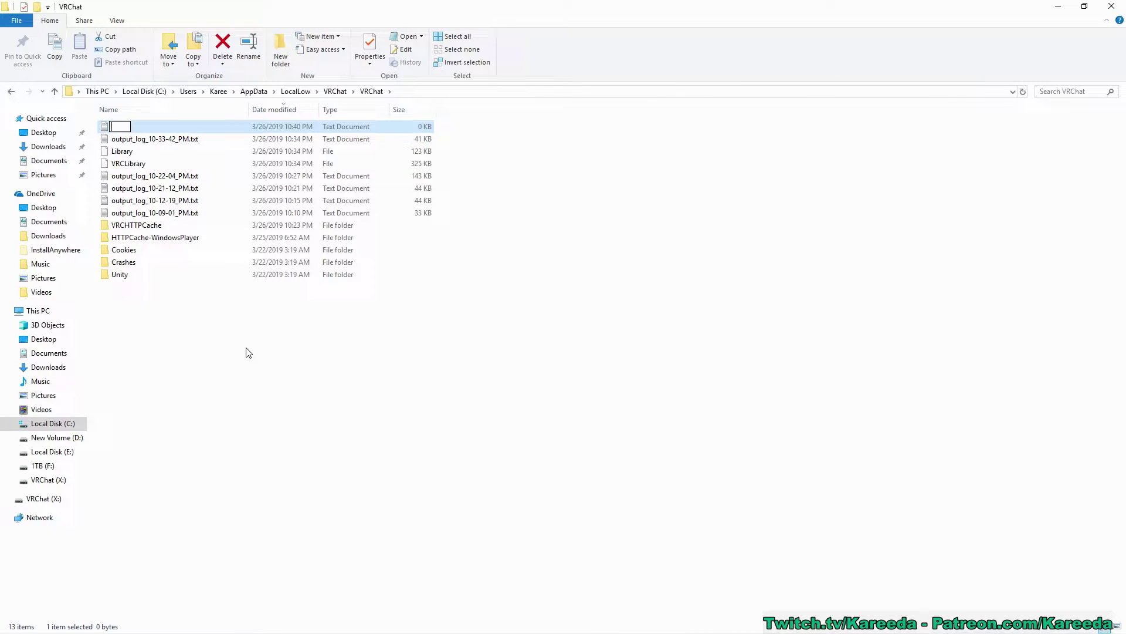
{"action": "type", "text": "config.json"}
{"action": "key", "text": "Return"}
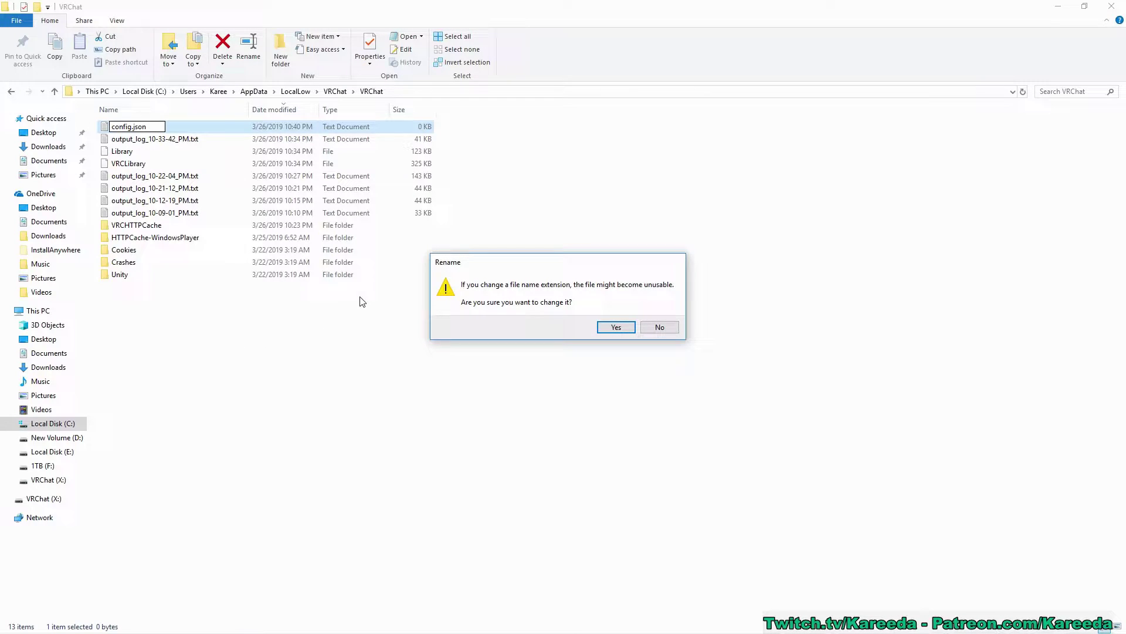
{"action": "left_click", "coordinate": [614, 327]}
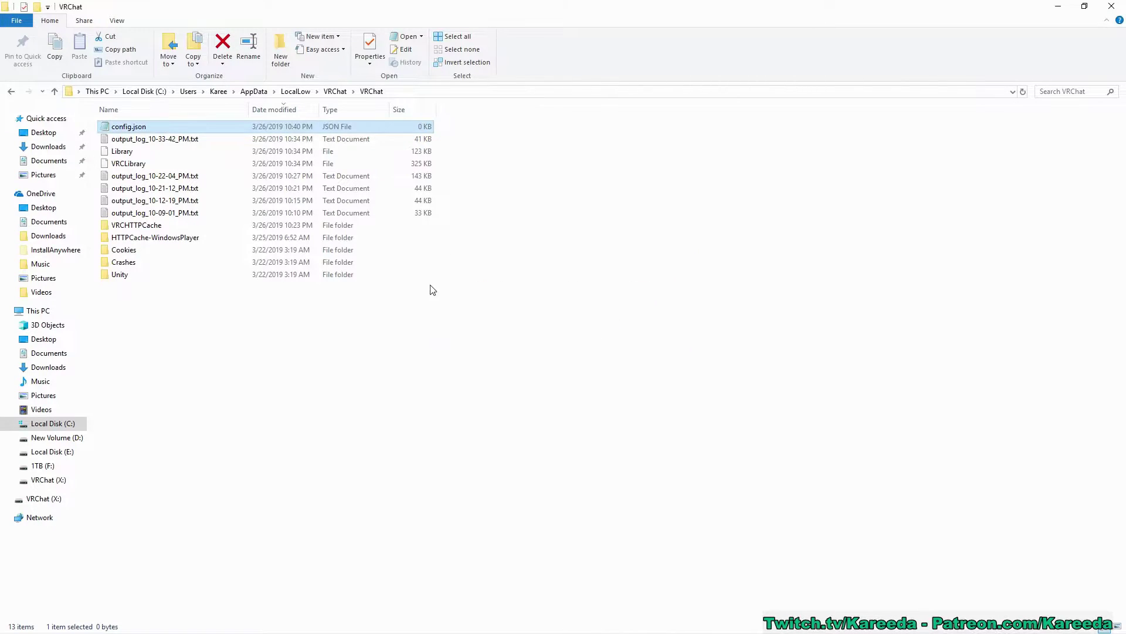
Open the empty config.json file in Notepad.
{"action": "double_click", "coordinate": [123, 127]}
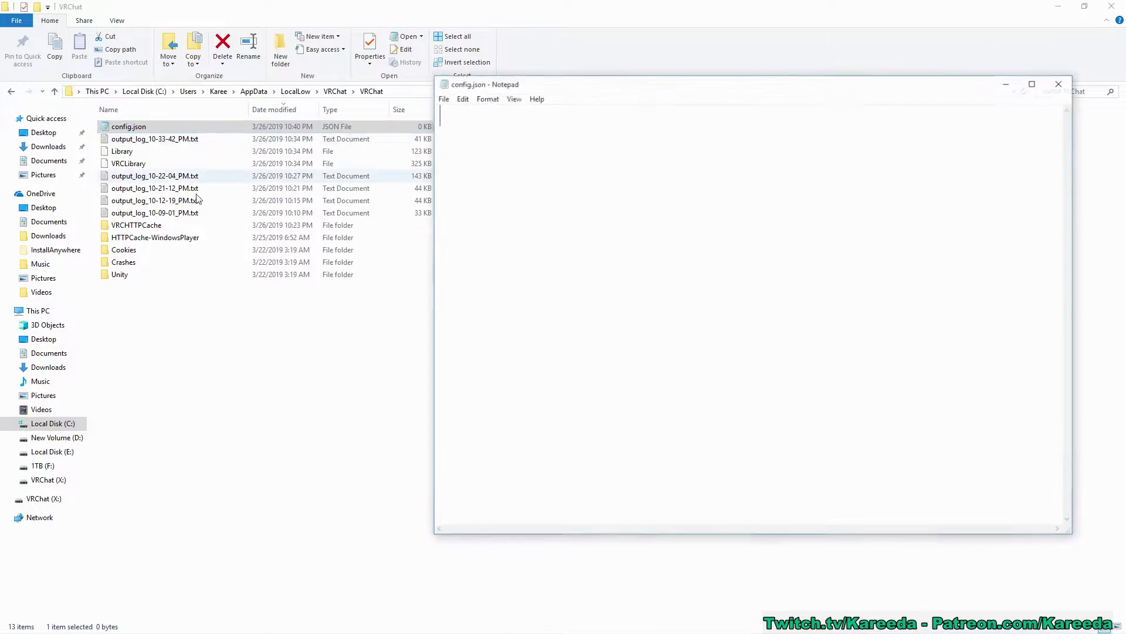
{"action": "right_click", "coordinate": [130, 128]}
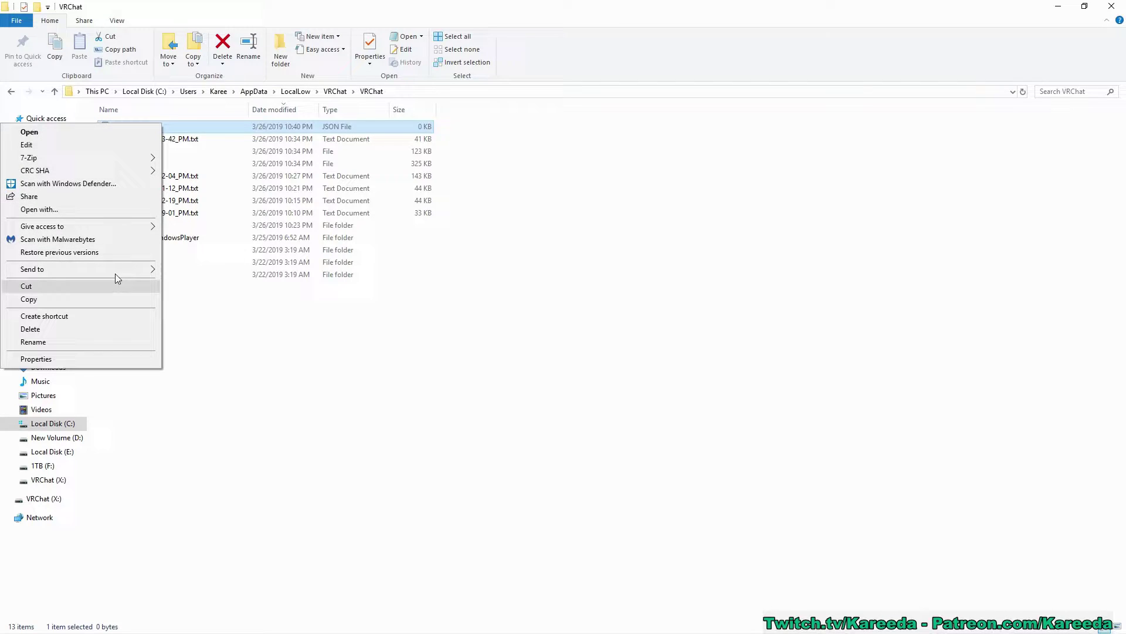
{"action": "left_click", "coordinate": [597, 397]}
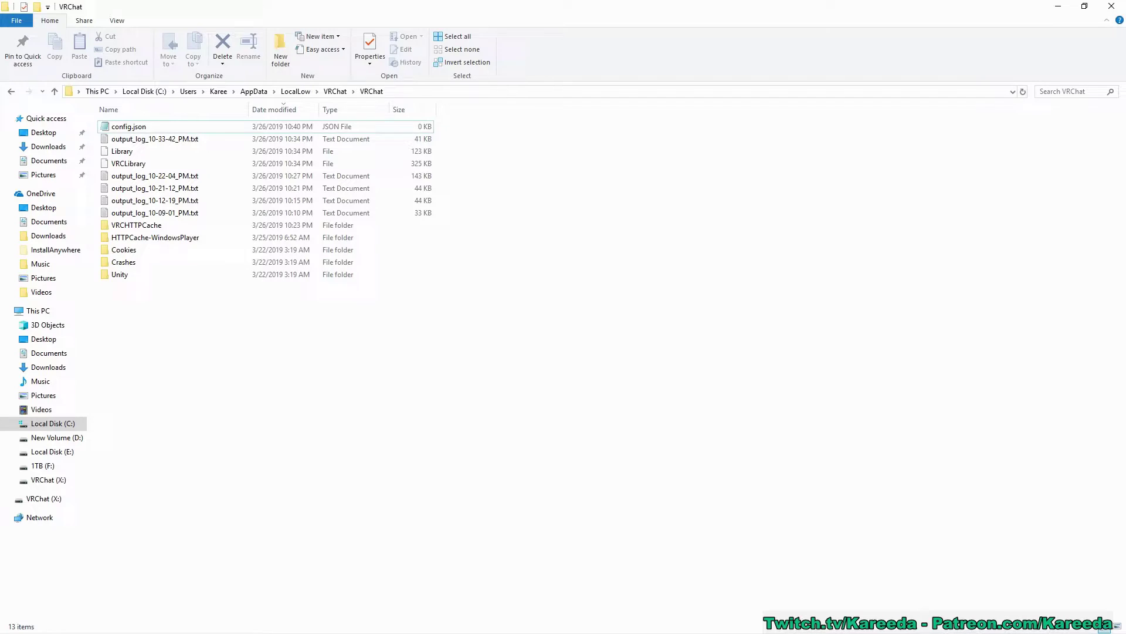
{"action": "key", "text": "alt+Tab"}
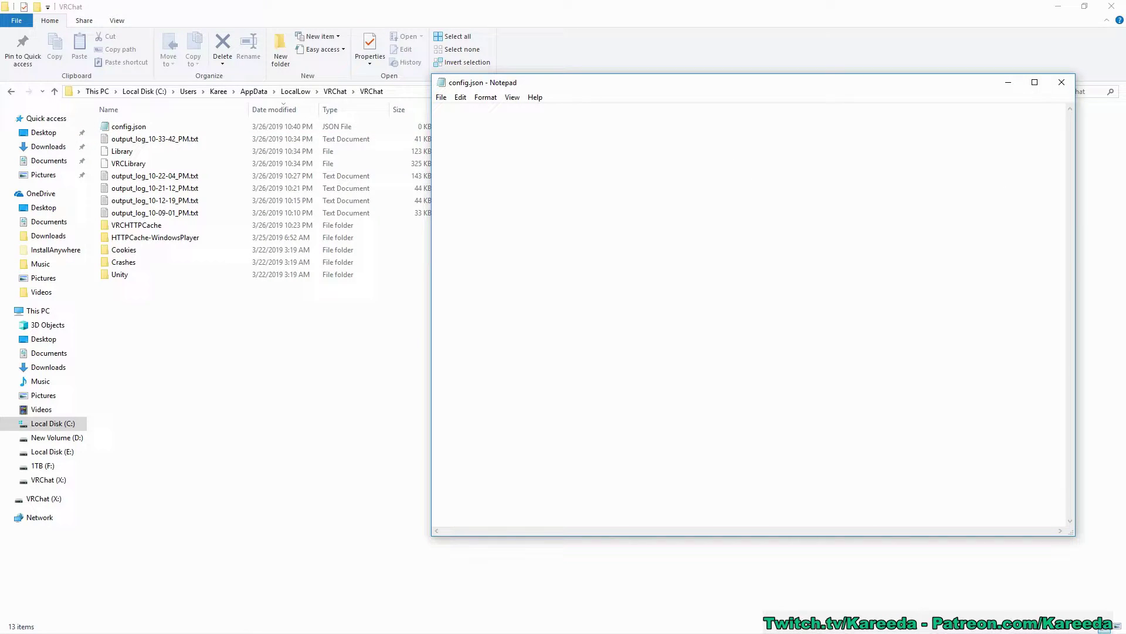
Switch to the Avatar Dynamic Bone Limits page and copy the first JSON block under Configuration Examples.
{"action": "key", "text": "alt+Tab"}
{"action": "scroll", "coordinate": [701, 272], "scroll_direction": "down", "scroll_amount": 14}
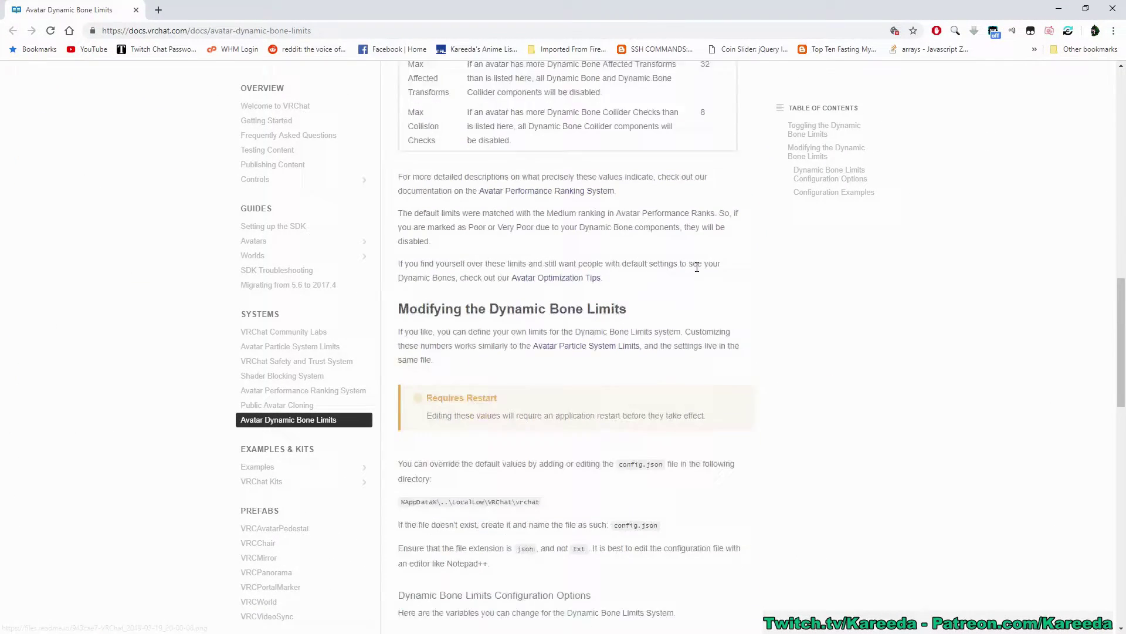
{"action": "scroll", "coordinate": [498, 243], "scroll_direction": "down", "scroll_amount": 6}
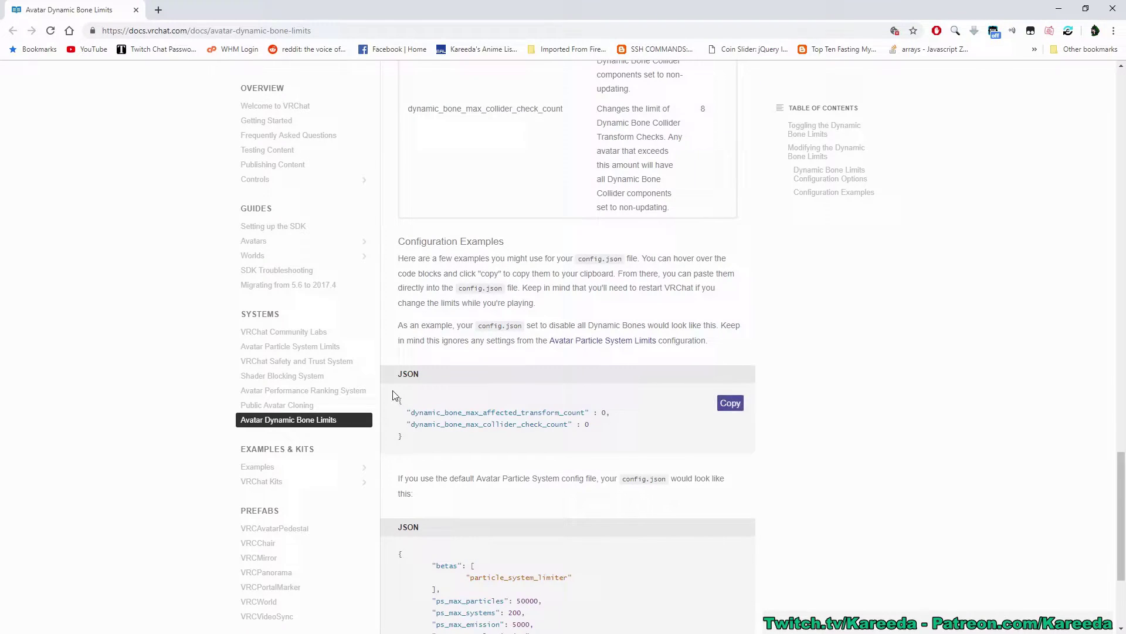
{"action": "left_click_drag", "start_coordinate": [411, 411], "coordinate": [427, 439]}
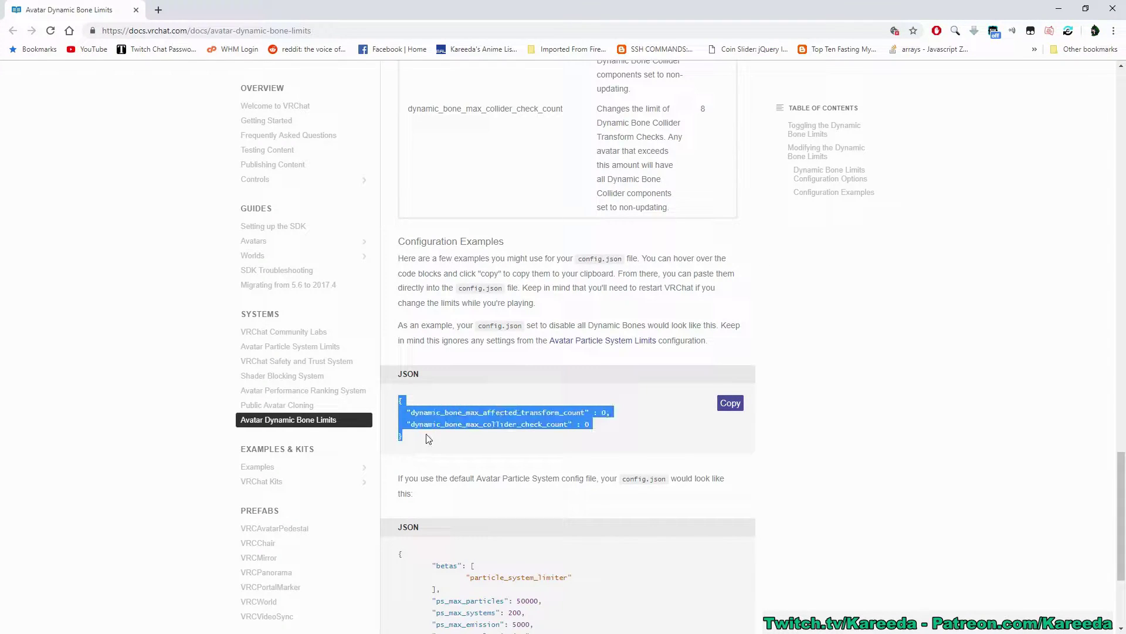
{"action": "left_click", "coordinate": [846, 408]}
{"action": "scroll", "coordinate": [657, 351], "scroll_direction": "down", "scroll_amount": 3}
{"action": "left_click_drag", "start_coordinate": [415, 259], "coordinate": [389, 240]}
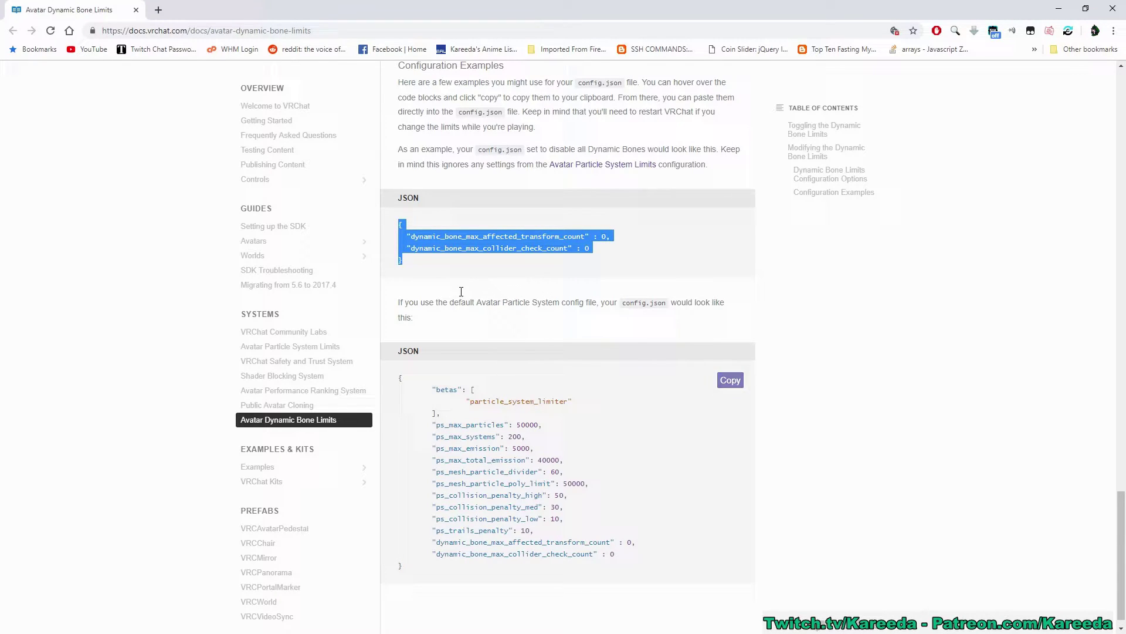
{"action": "left_click", "coordinate": [414, 263]}
{"action": "left_click", "coordinate": [418, 265]}
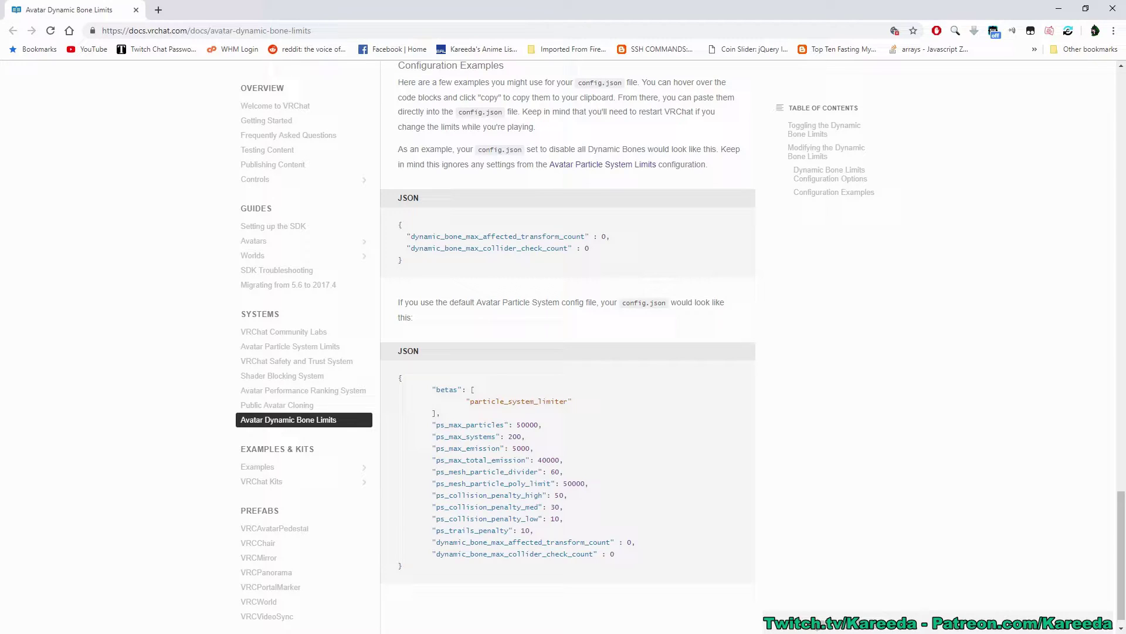
Paste the copied JSON example into config.json in Notepad and move the Notepad window aside.
{"action": "key", "text": "alt+Tab"}
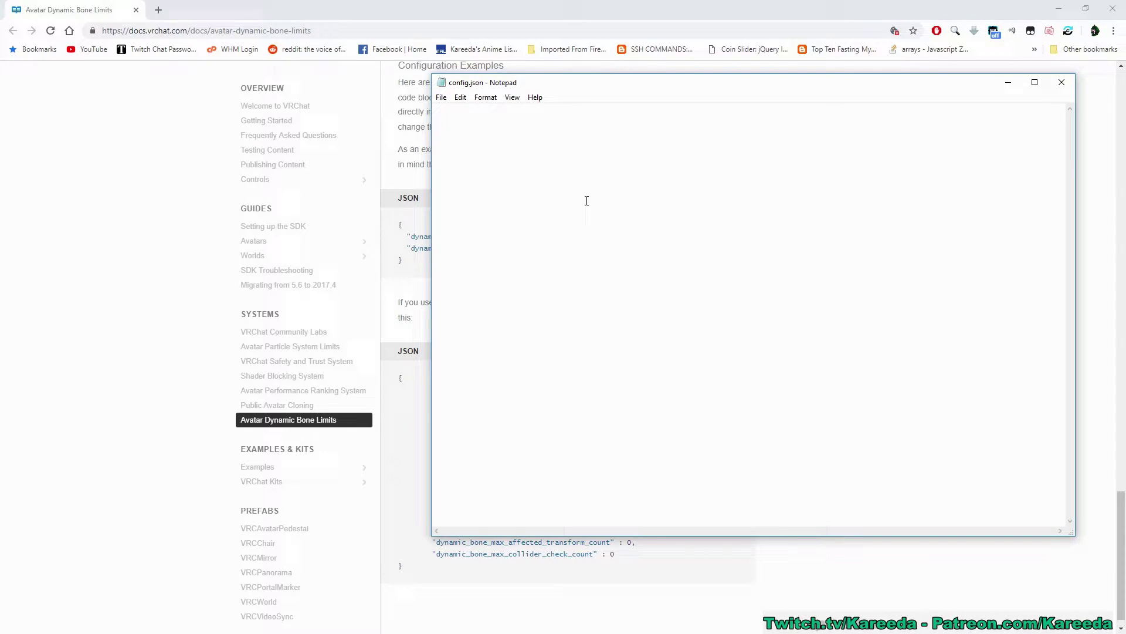
{"action": "key", "text": "ctrl+v"}
{"action": "left_click_drag", "start_coordinate": [578, 77], "coordinate": [713, 109]}
Copy the two-line Dynamic Bone example from the documentation page again and return to config.json in Notepad.
{"action": "left_click", "coordinate": [410, 229]}
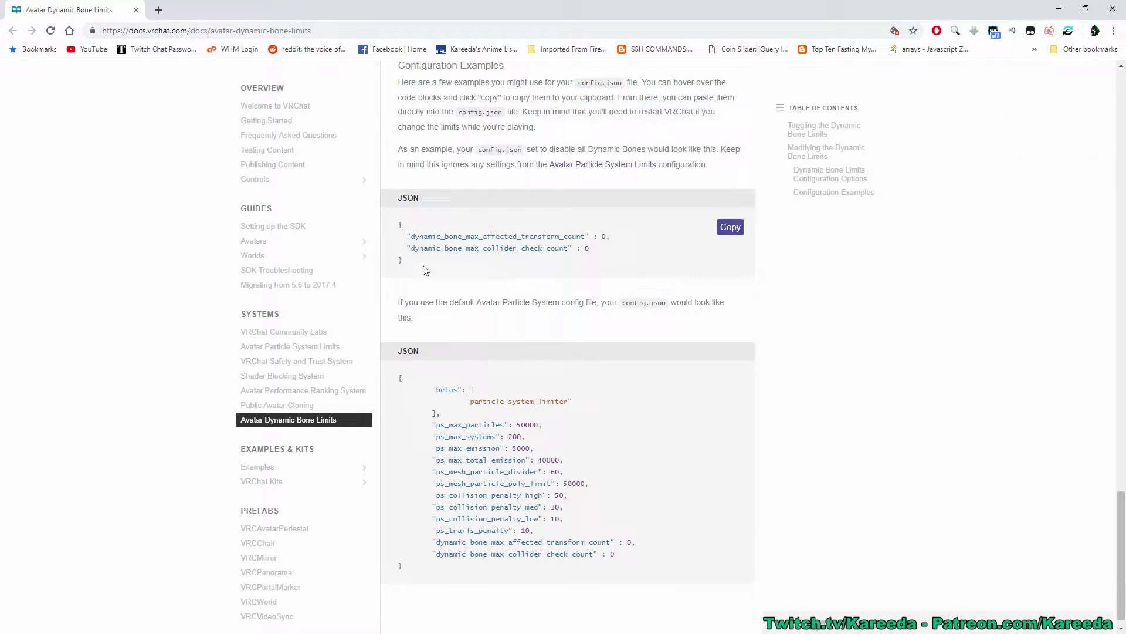
{"action": "left_click_drag", "start_coordinate": [427, 270], "coordinate": [392, 231]}
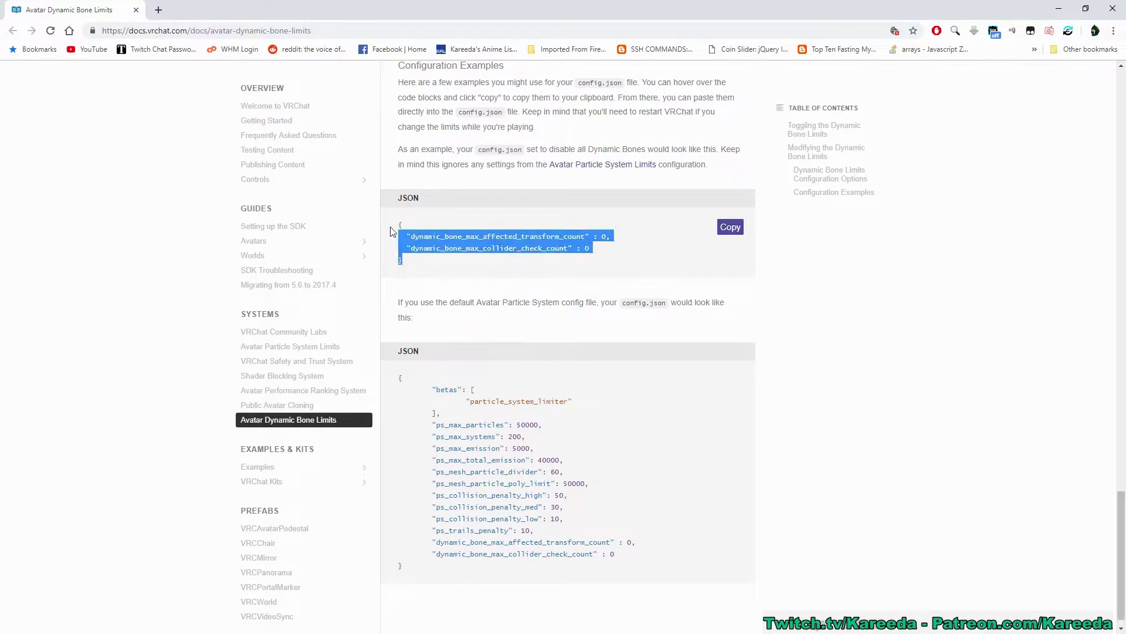
{"action": "left_click", "coordinate": [730, 231]}
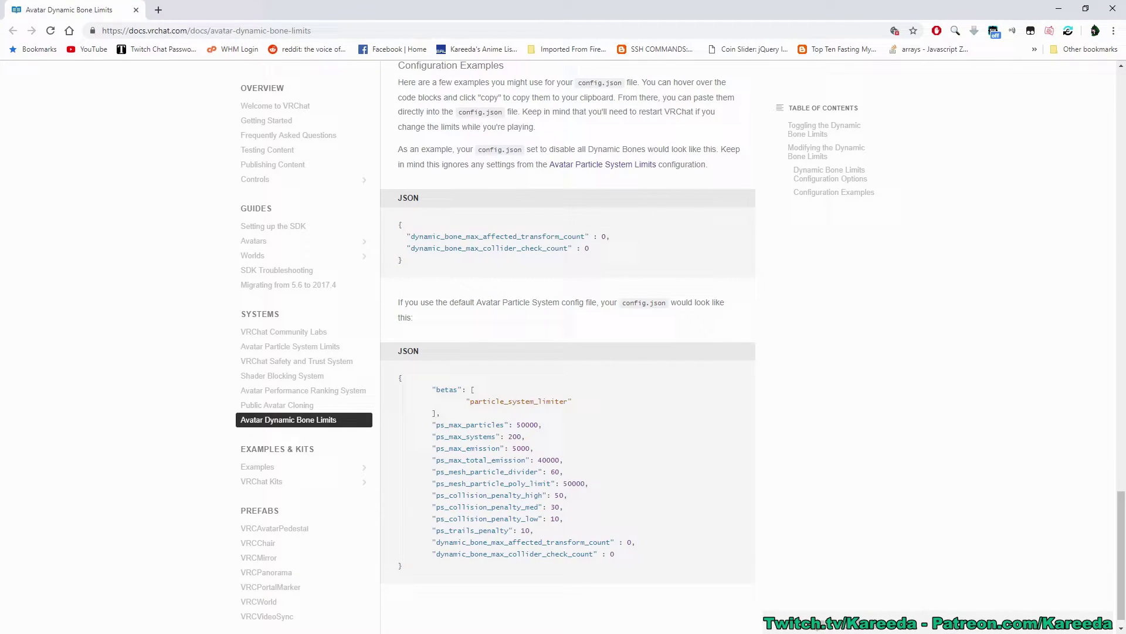
{"action": "key", "text": "alt+Tab"}
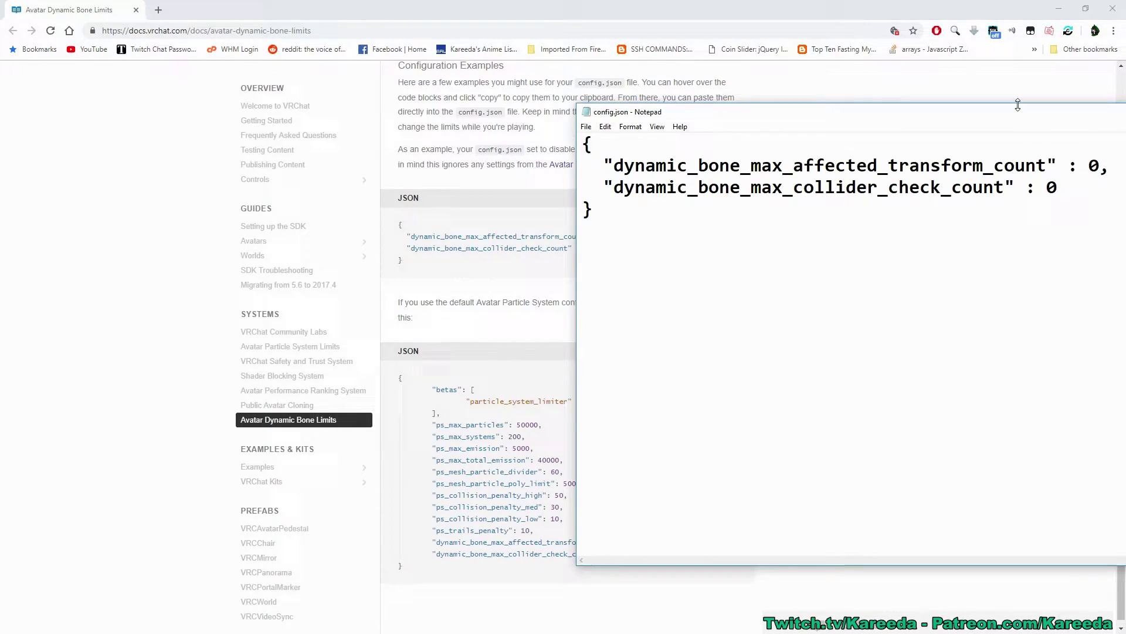
Bring the whole config.json window into view and save the file with both dynamic bone limits at 0.
{"action": "left_click_drag", "start_coordinate": [1004, 114], "coordinate": [767, 108]}
{"action": "key", "text": "ctrl+a"}
{"action": "left_click", "coordinate": [606, 260]}
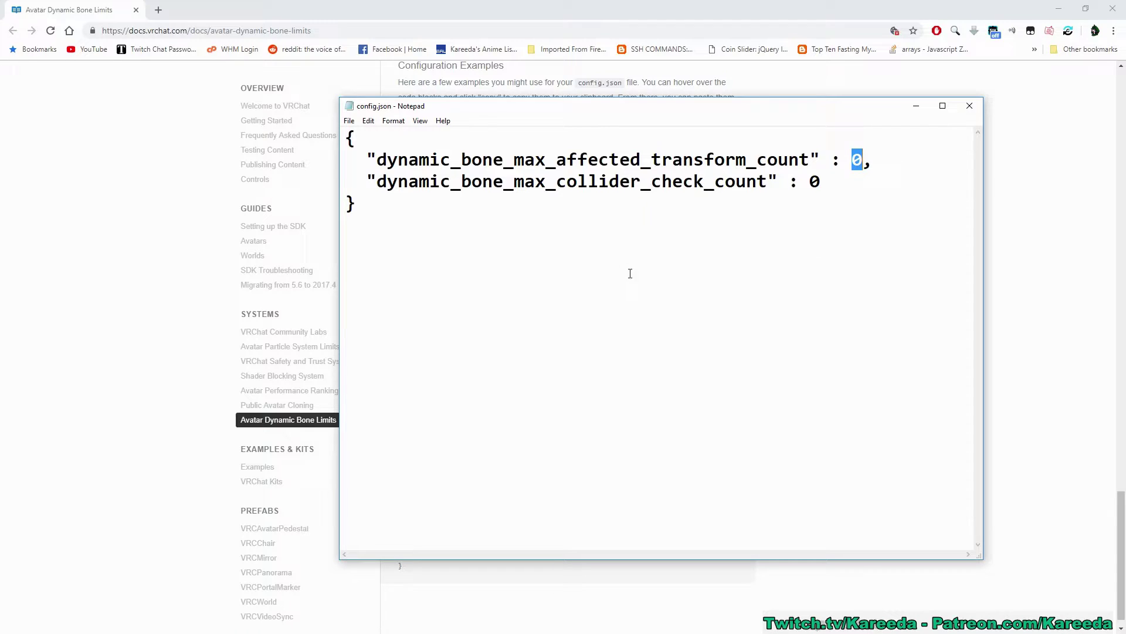
{"action": "left_click", "coordinate": [349, 121]}
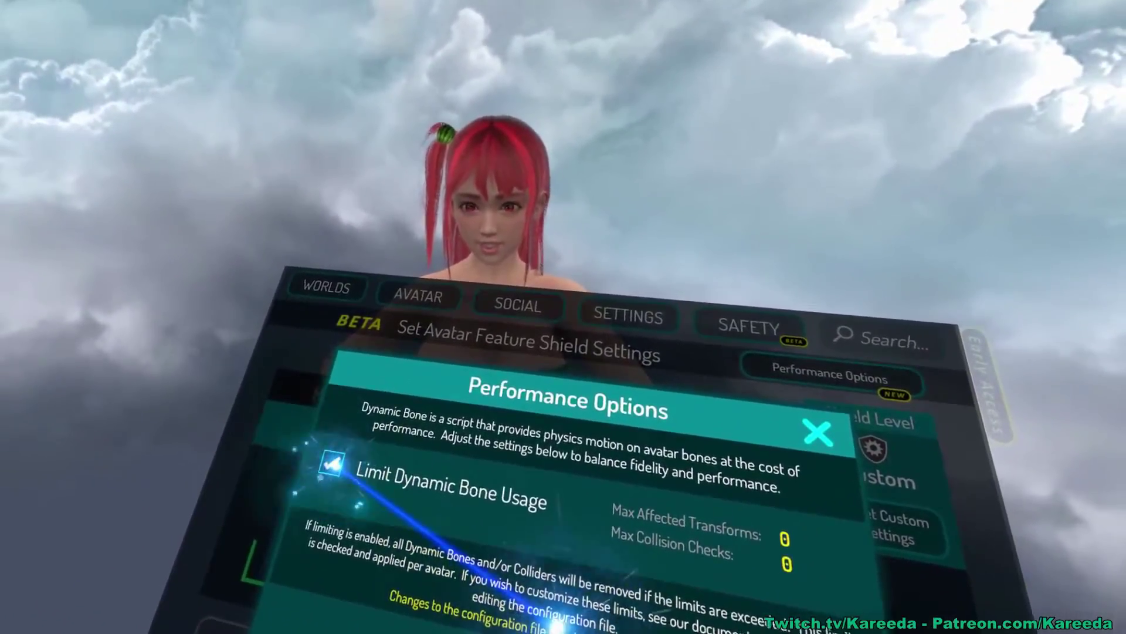
In VRChat, turn off Limit Dynamic Bone Usage in the Performance Options and leave the menu.
{"action": "left_click", "coordinate": [367, 443]}
{"action": "key", "text": "Escape"}
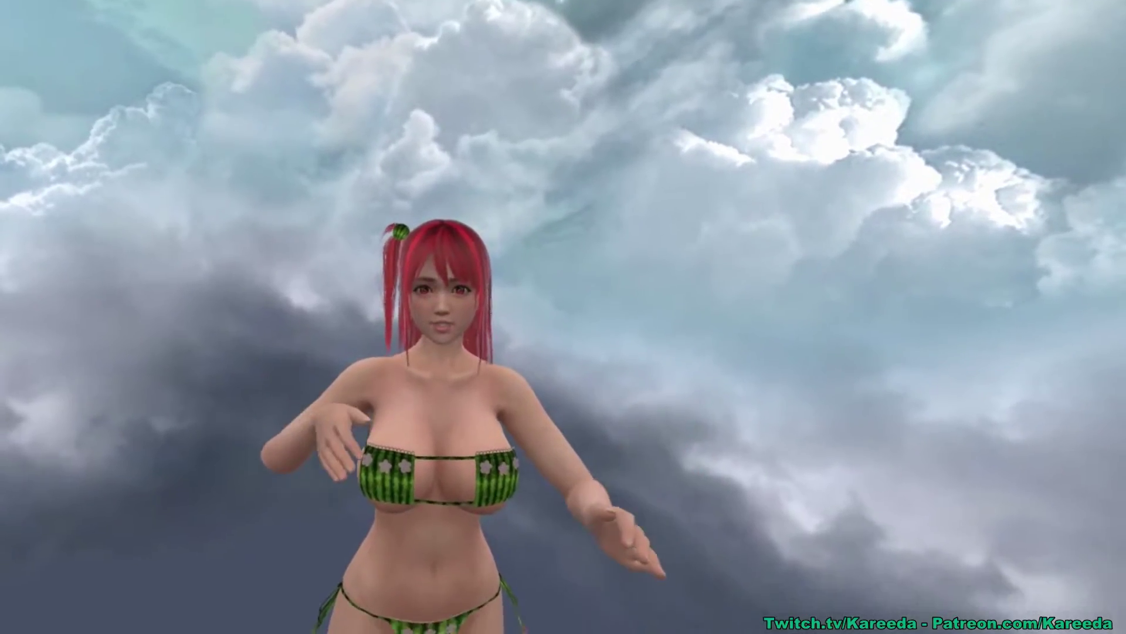
Reopen Performance Options from the Safety settings, enable Limit Dynamic Bone Usage, and leave the menu.
{"action": "key", "text": "Escape"}
{"action": "left_click", "coordinate": [536, 548]}
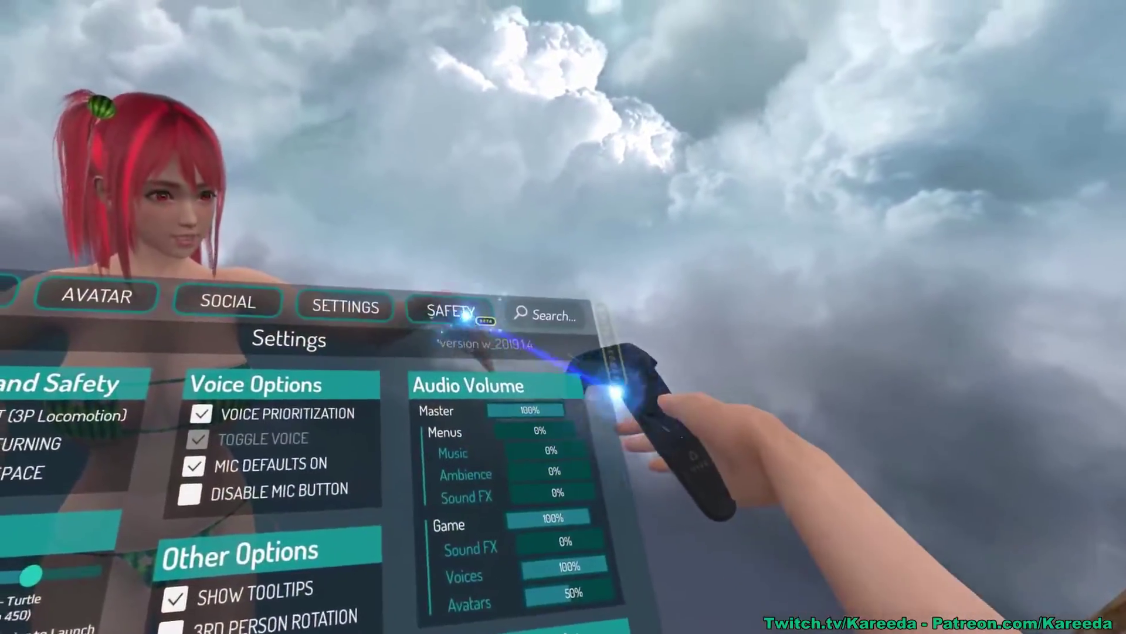
{"action": "left_click", "coordinate": [466, 315]}
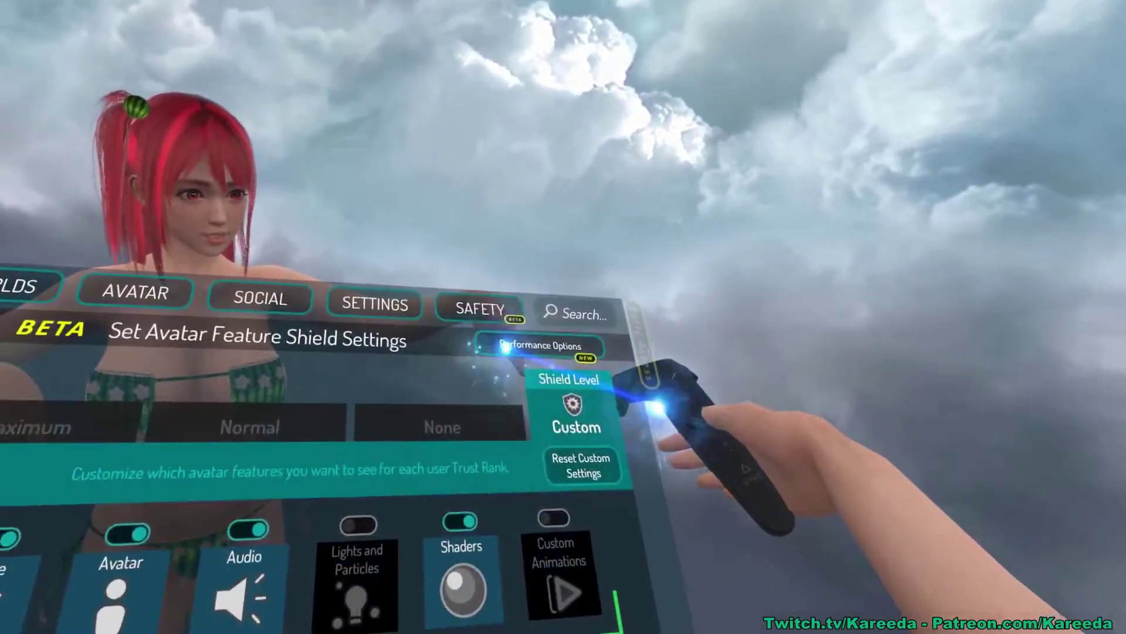
{"action": "left_click", "coordinate": [517, 345]}
{"action": "left_click", "coordinate": [397, 418]}
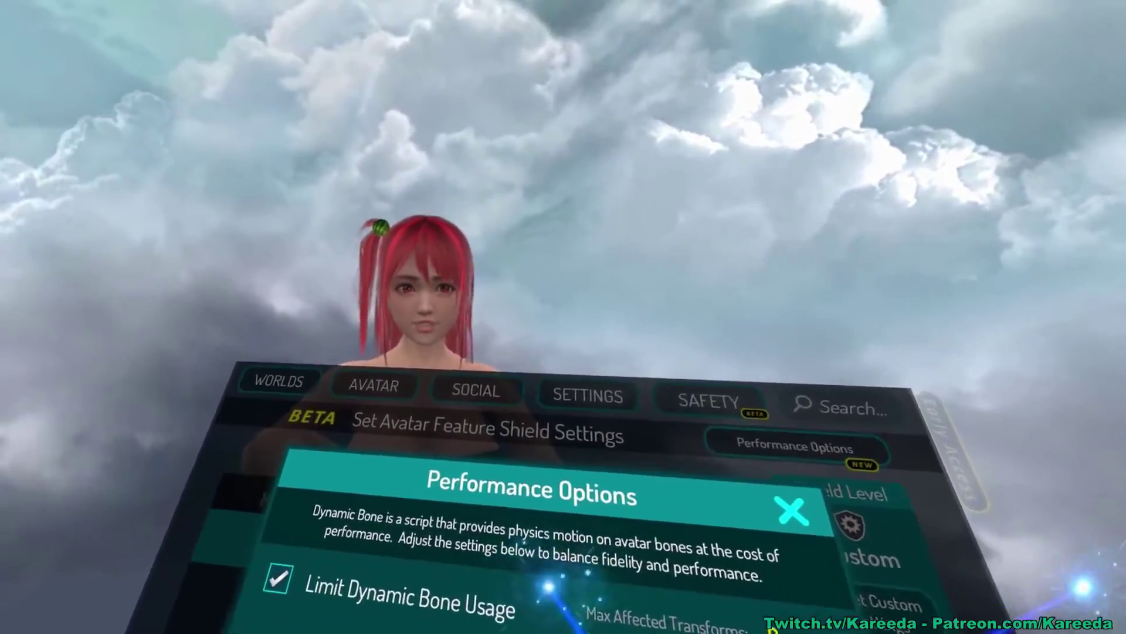
{"action": "key", "text": "Escape"}
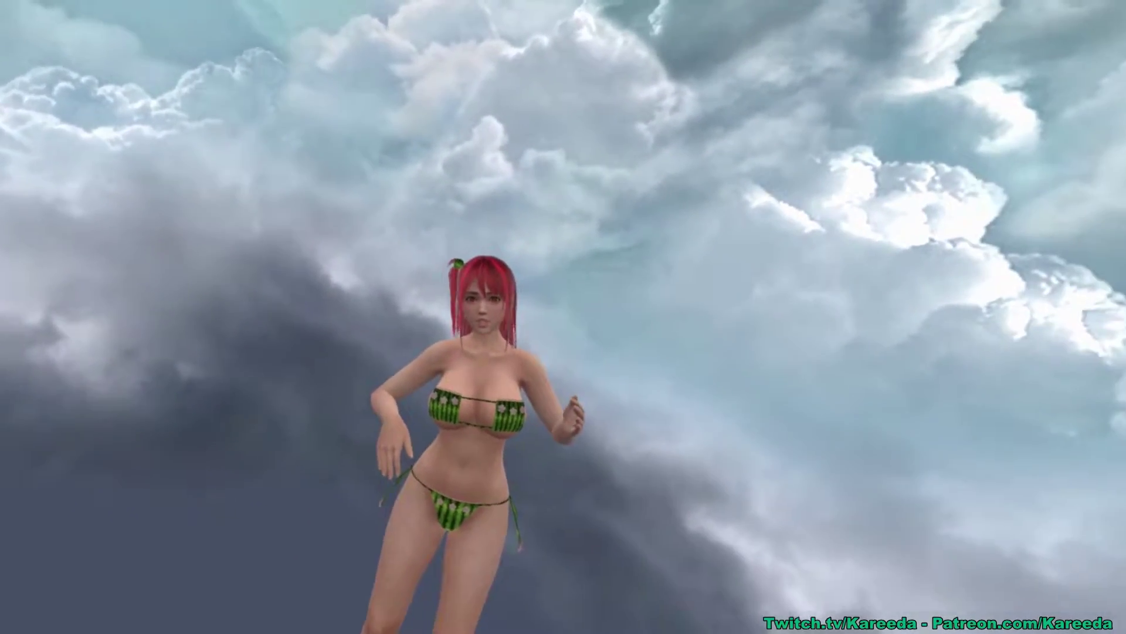
View the Dynamic Bone Performance Options in the Safety settings again, then leave the menu.
{"action": "key", "text": "Escape"}
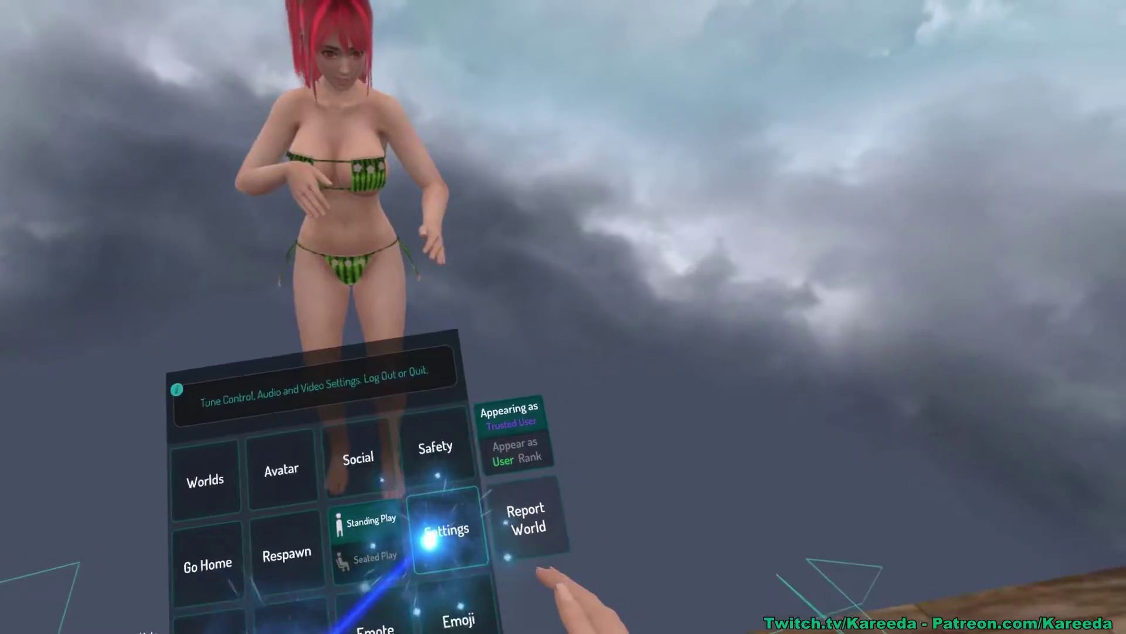
{"action": "left_click", "coordinate": [460, 534]}
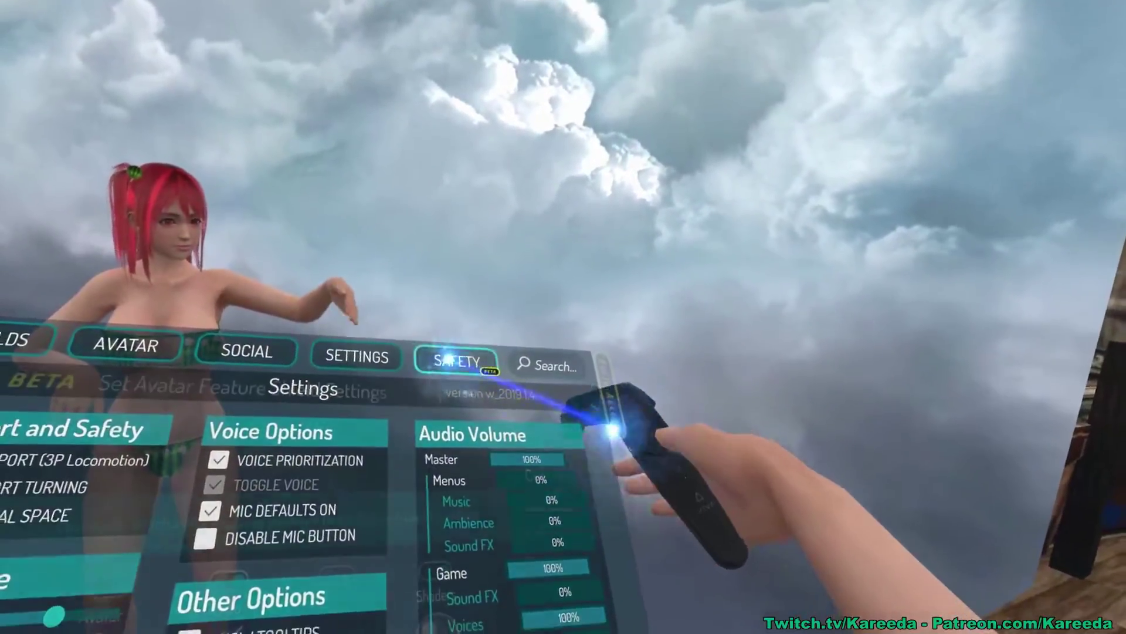
{"action": "left_click", "coordinate": [454, 360]}
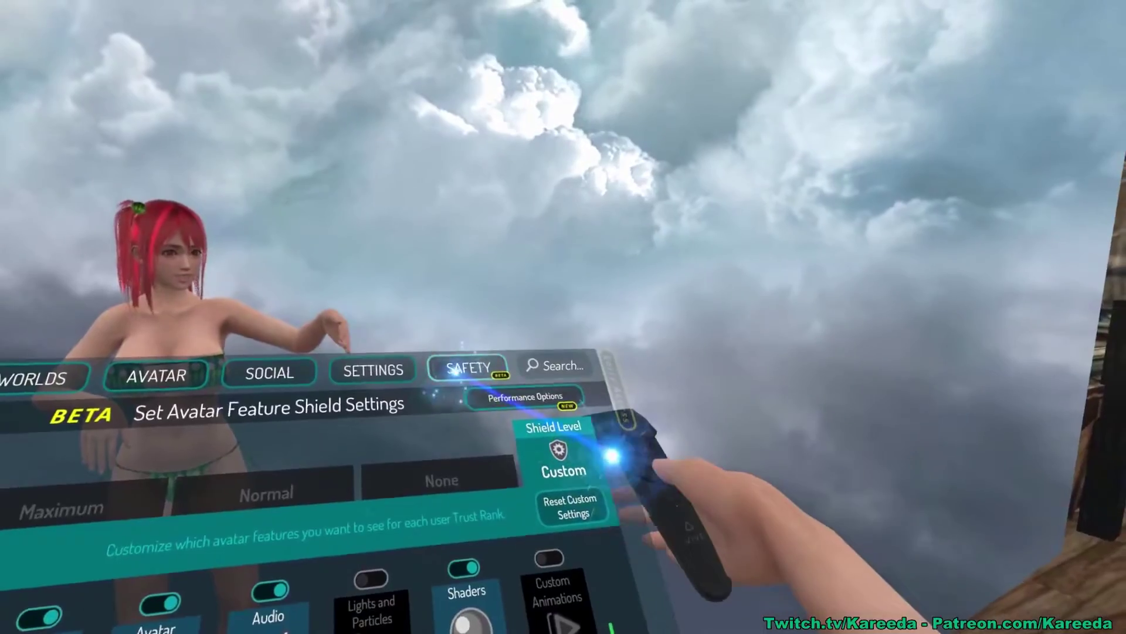
{"action": "left_click", "coordinate": [578, 412]}
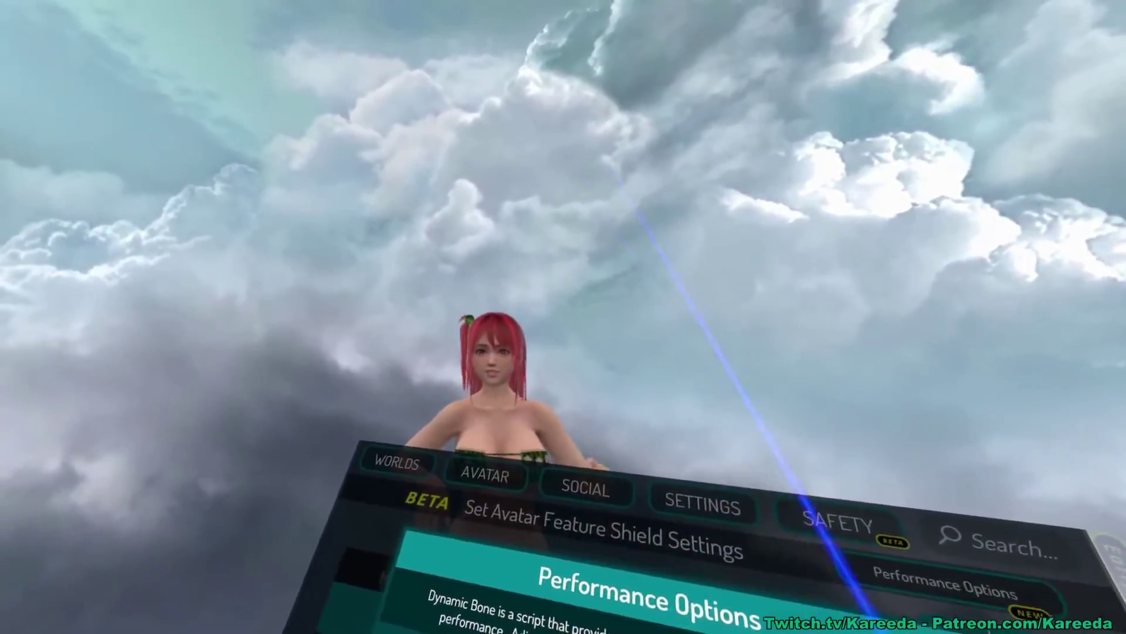
{"action": "key", "text": "Escape"}
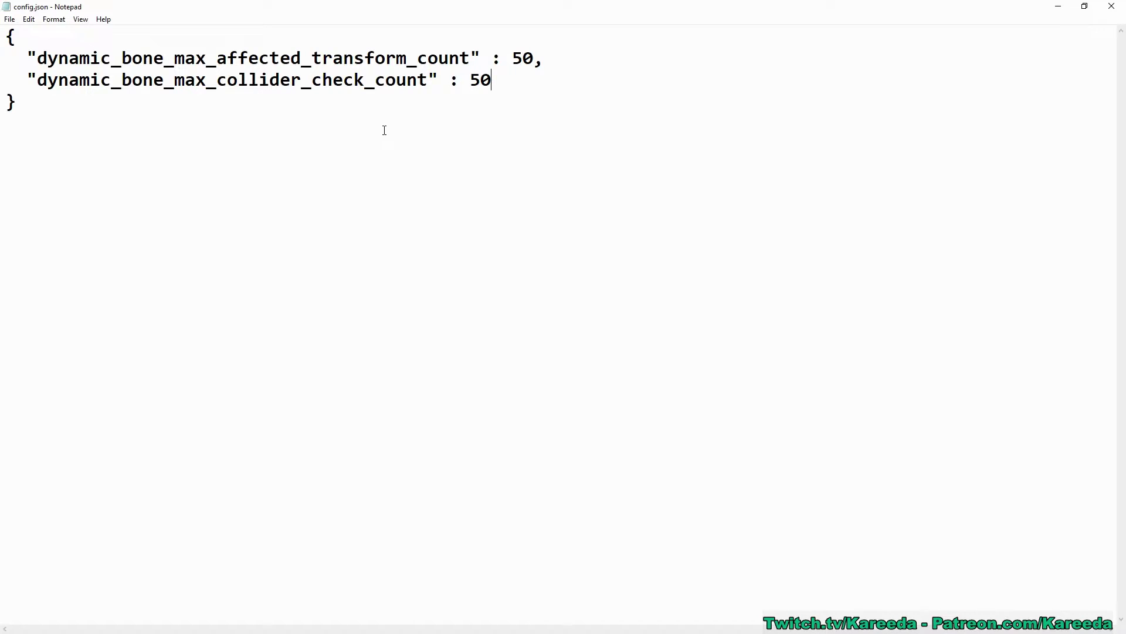
Save config.json in Notepad with dynamic_bone_max_affected_transform_count and dynamic_bone_max_collider_check_count both set to 50.
{"action": "left_click", "coordinate": [19, 58]}
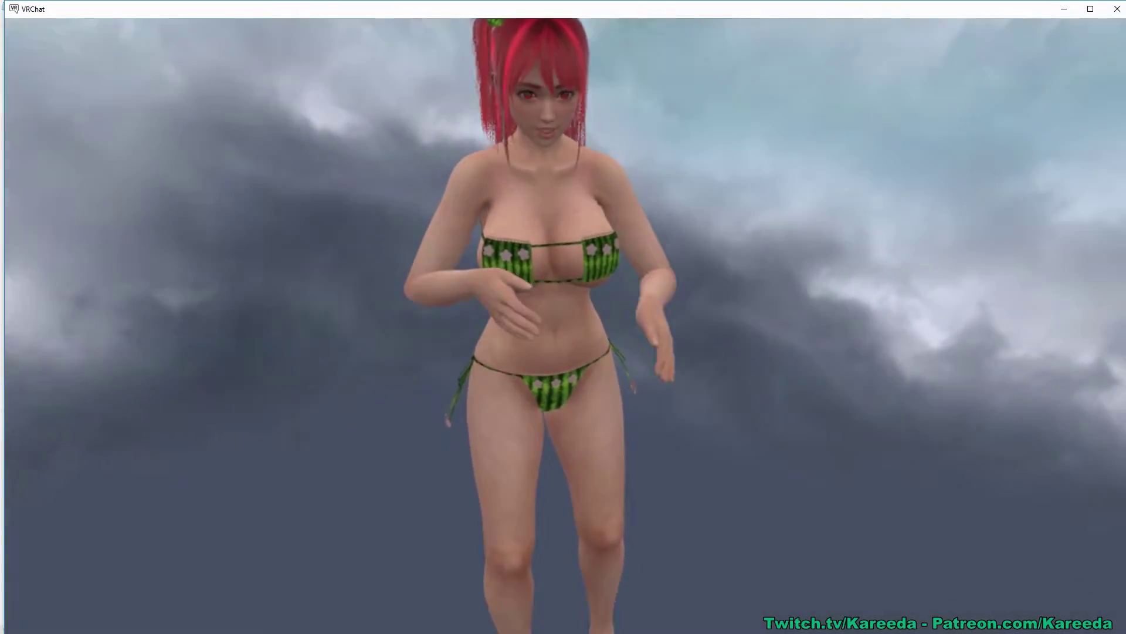
Return to VRChat and open Performance Options from the Safety settings to check the Dynamic Bone limits.
{"action": "key", "text": "Escape"}
{"action": "left_click", "coordinate": [721, 545]}
{"action": "left_click", "coordinate": [681, 406]}
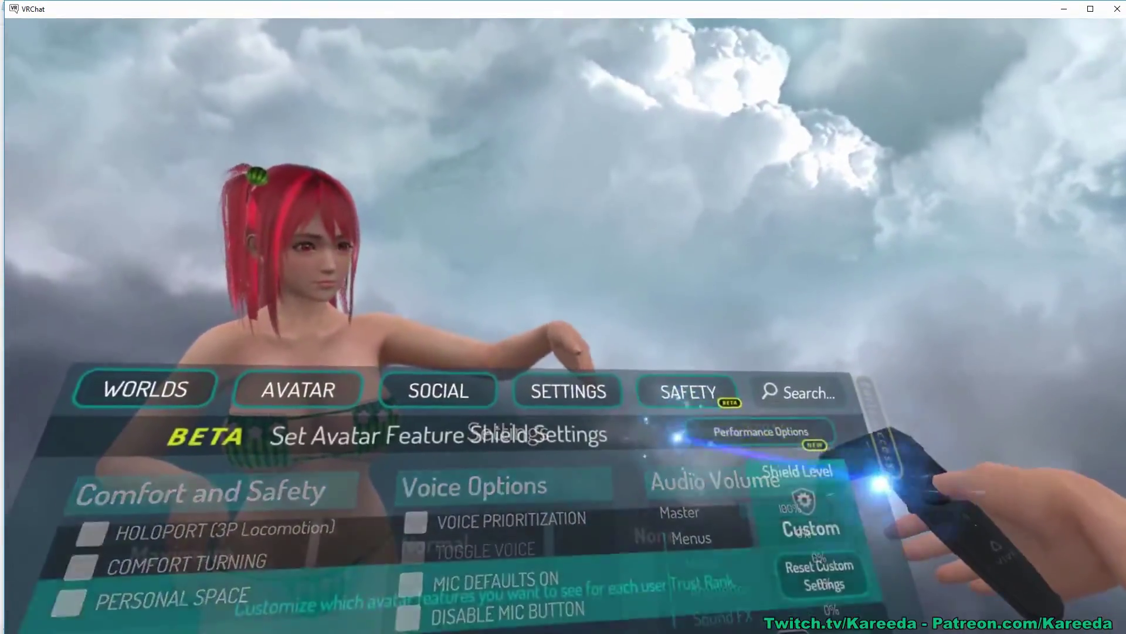
{"action": "left_click", "coordinate": [751, 382]}
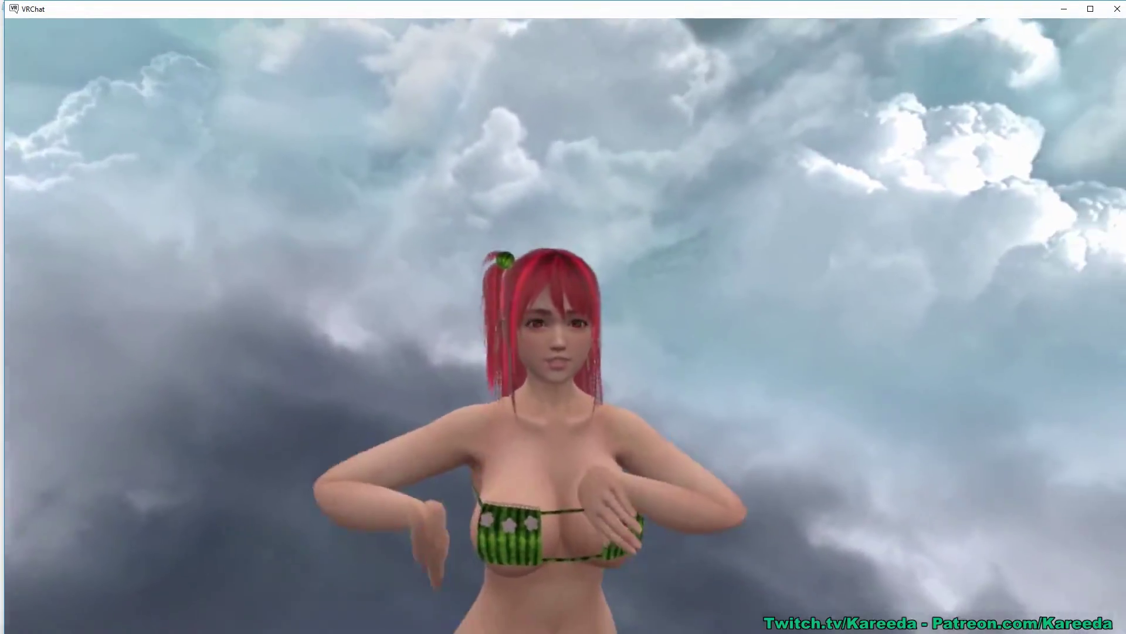
Bring the Performance Options back up to check Limit Dynamic Bone Usage, then close the dialog and menu.
{"action": "key", "text": "Escape"}
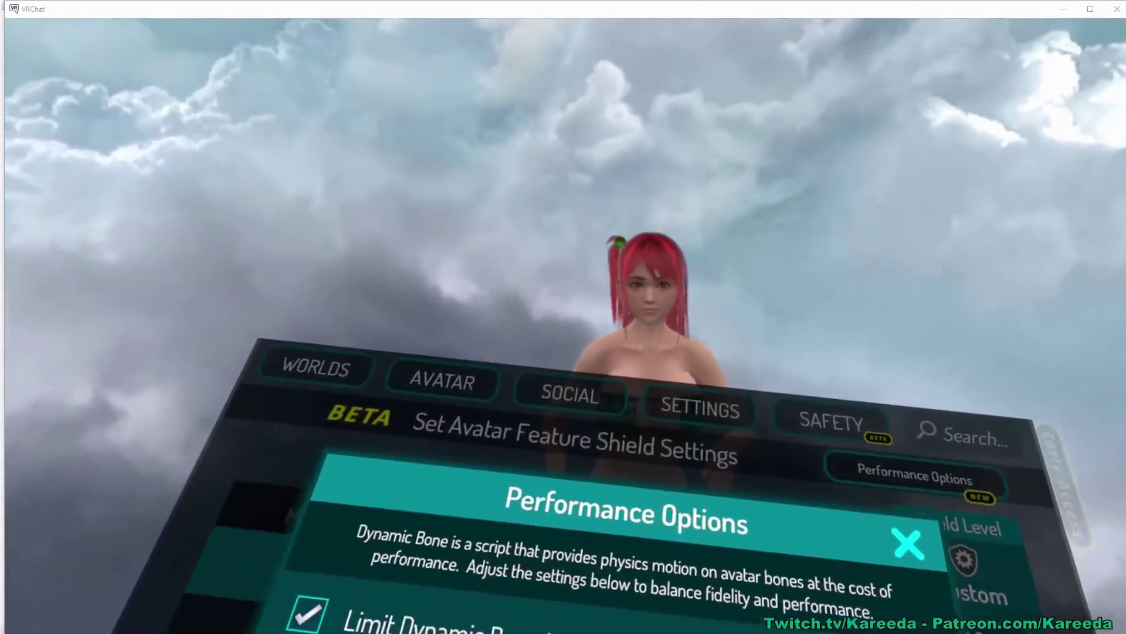
{"action": "left_click", "coordinate": [908, 544]}
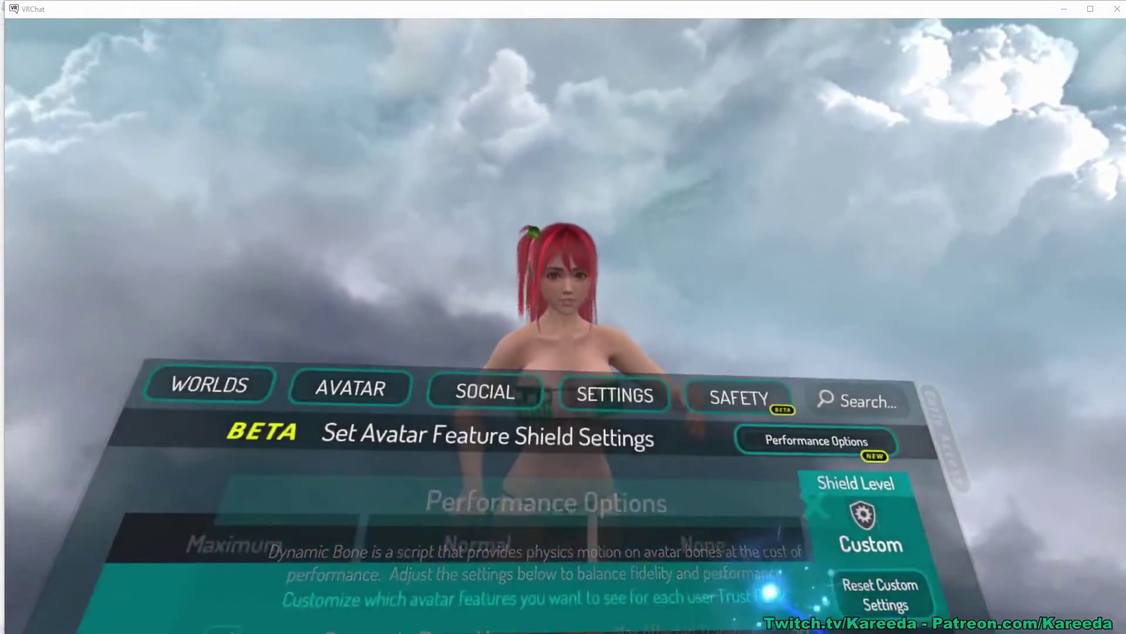
{"action": "key", "text": "Escape"}
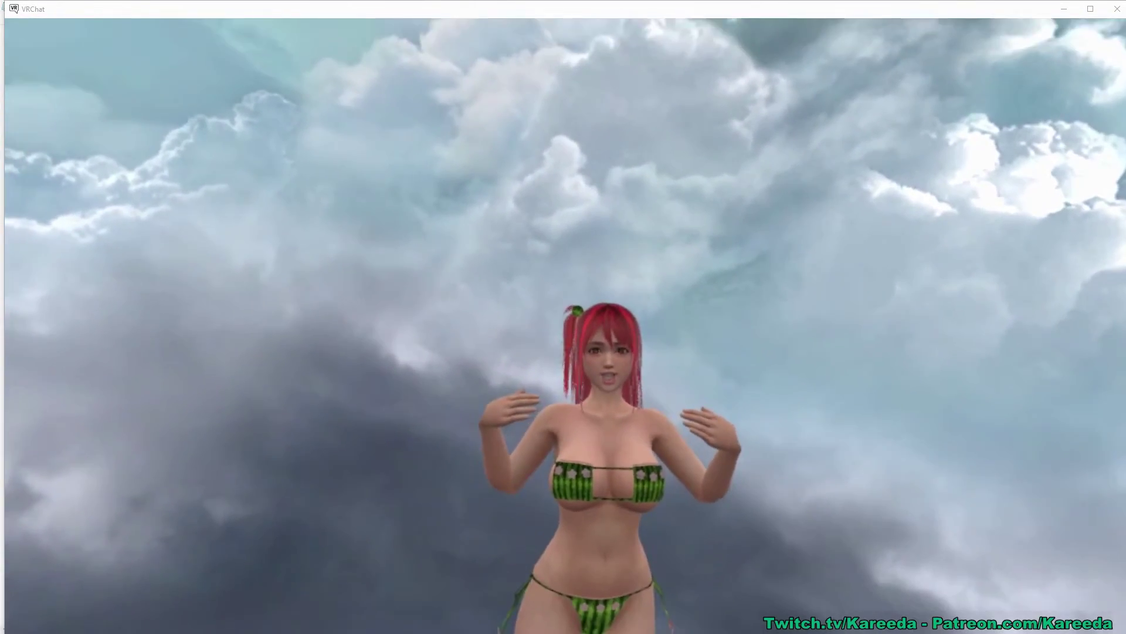
Reopen the menu and go through Settings to the Safety page for the Performance Options.
{"action": "key", "text": "Escape"}
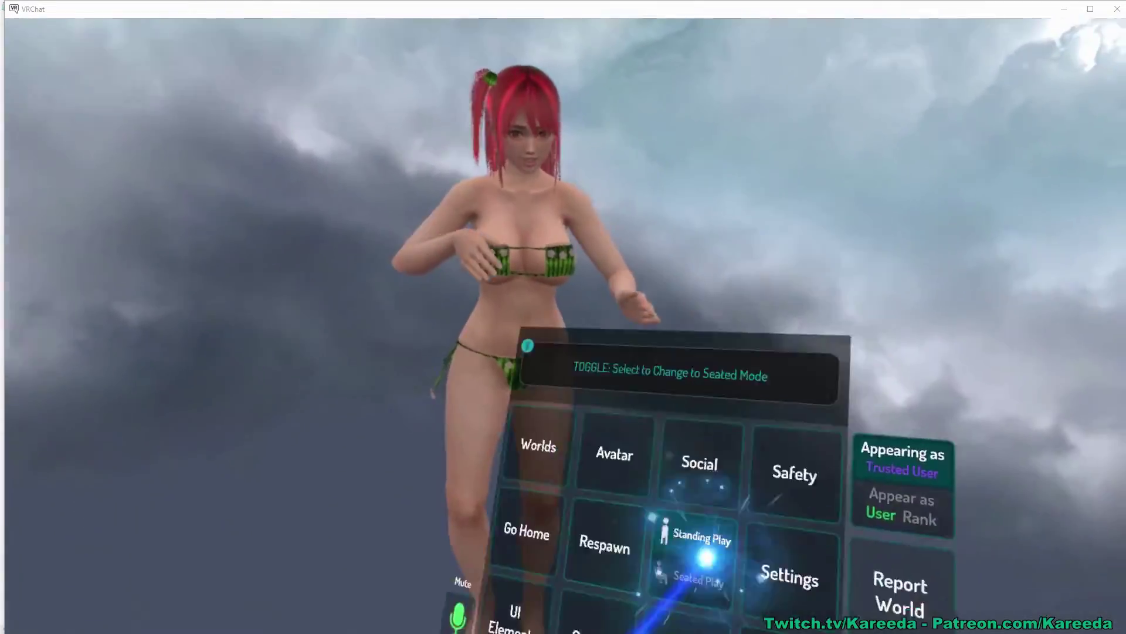
{"action": "left_click", "coordinate": [789, 575]}
{"action": "left_click", "coordinate": [747, 397]}
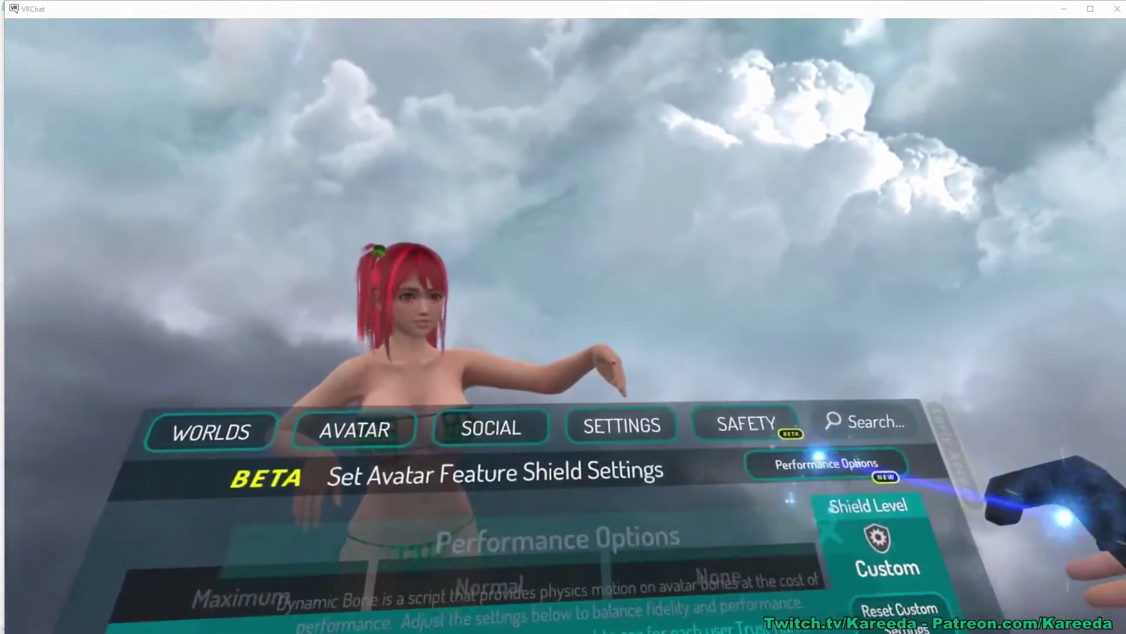